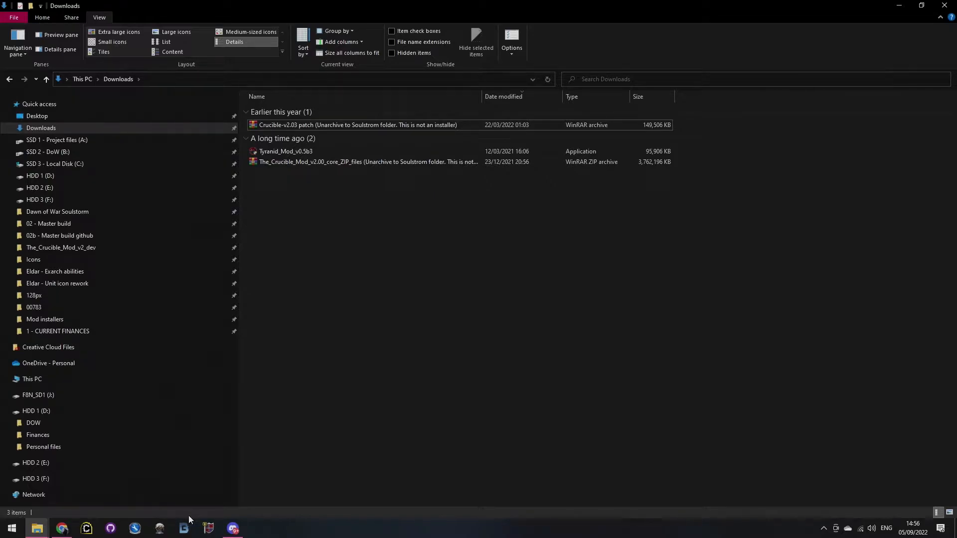
# - Review the files needed and the install guide in Discord's cruci-download channel, and return to File Explorer
pyautogui.click(234, 528)
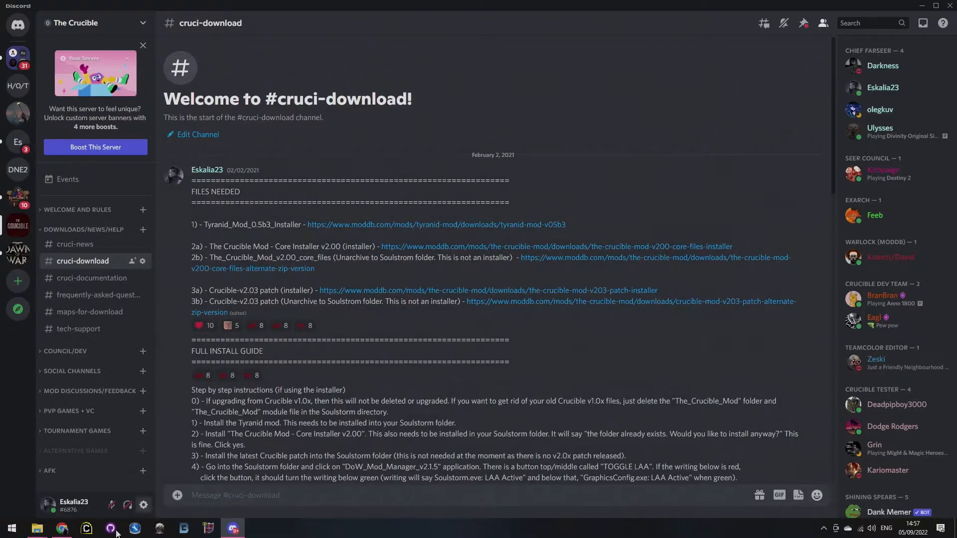
pyautogui.moveTo(38, 531)
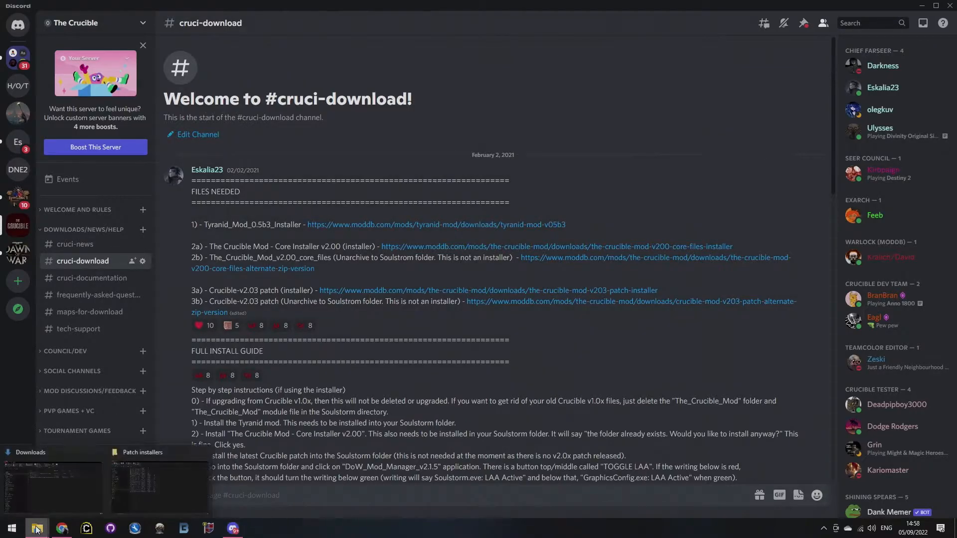
pyautogui.click(150, 494)
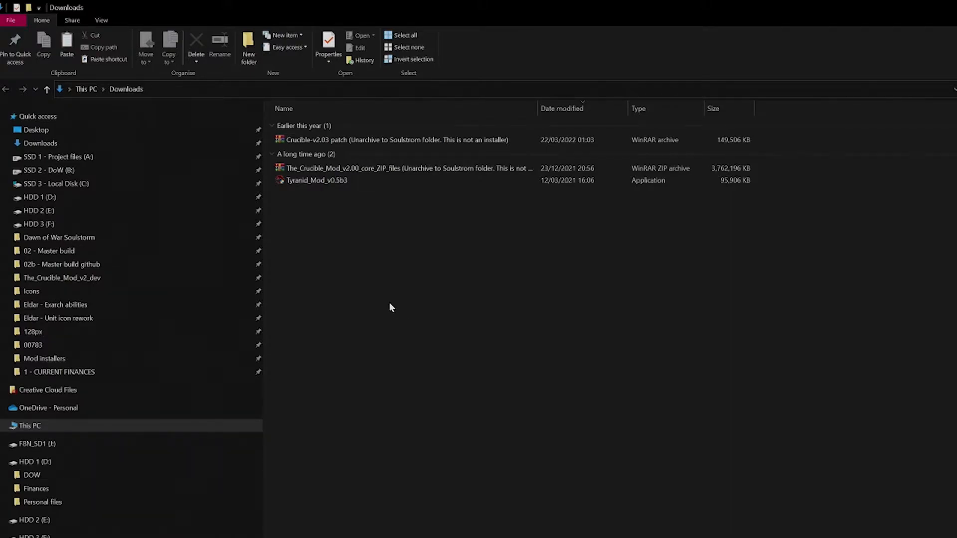
# - Start the Tyranid_Mod_v0.5b3 installer and set its destination folder to B:\SteamLibrary\steamapps\common\Dawn of War Soulstorm
pyautogui.doubleClick(307, 180)
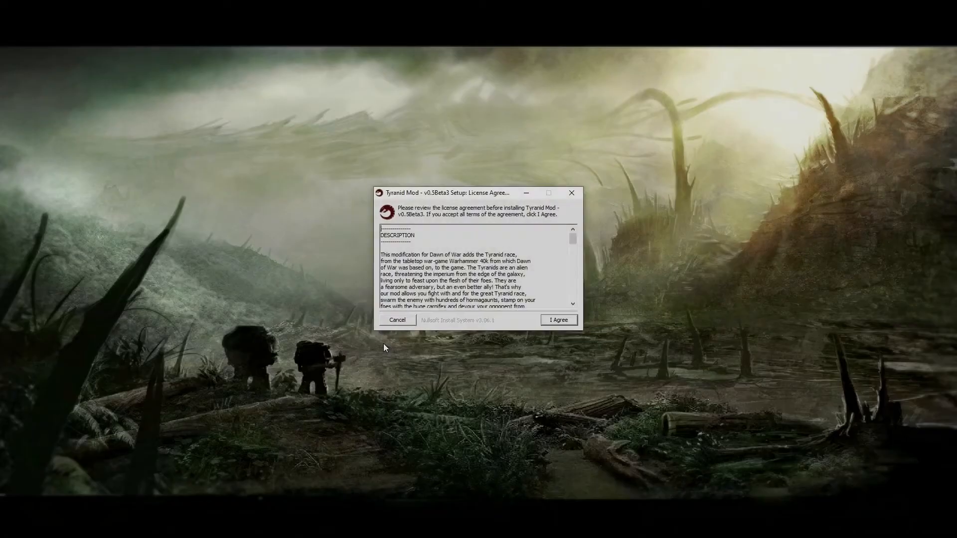
pyautogui.click(555, 322)
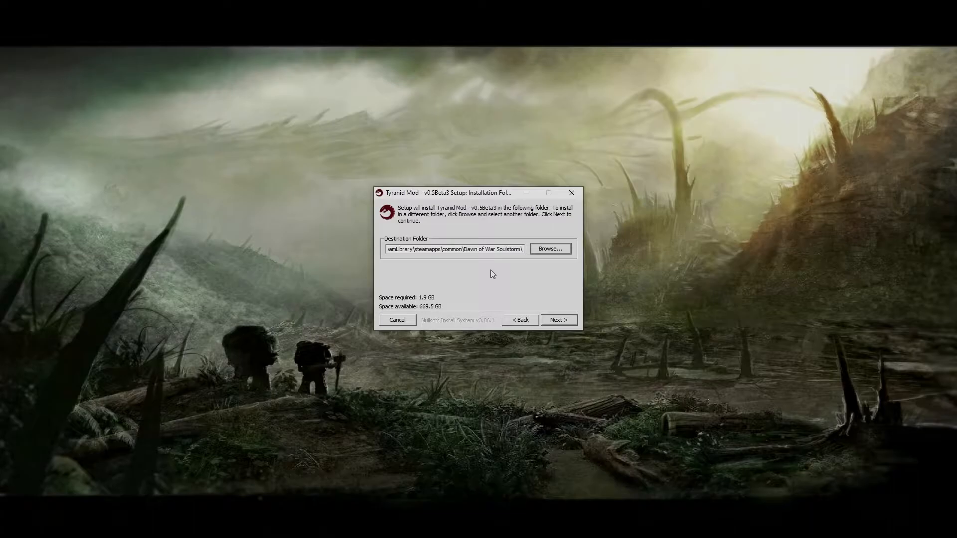
pyautogui.click(547, 253)
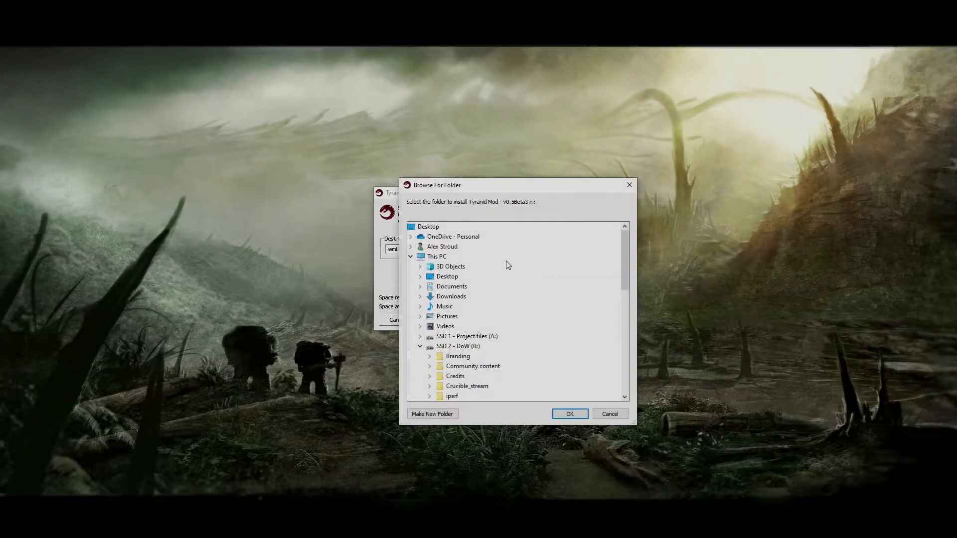
pyautogui.click(420, 347)
pyautogui.scroll(-2, 439, 339)
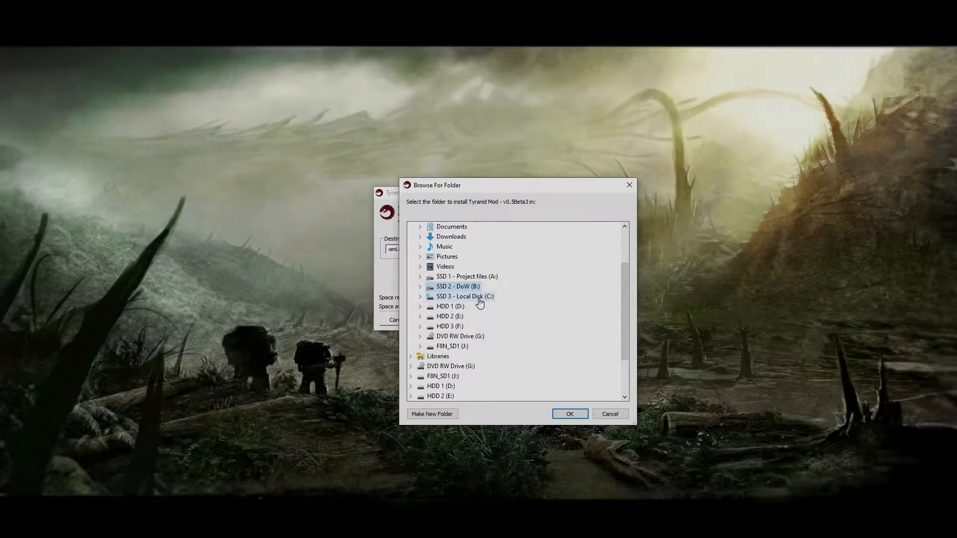
pyautogui.doubleClick(457, 287)
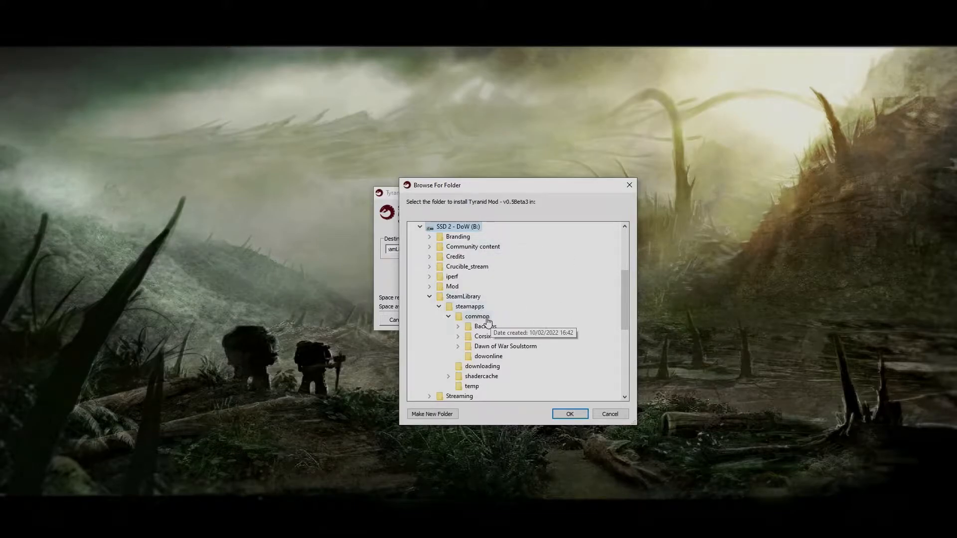
pyautogui.click(504, 348)
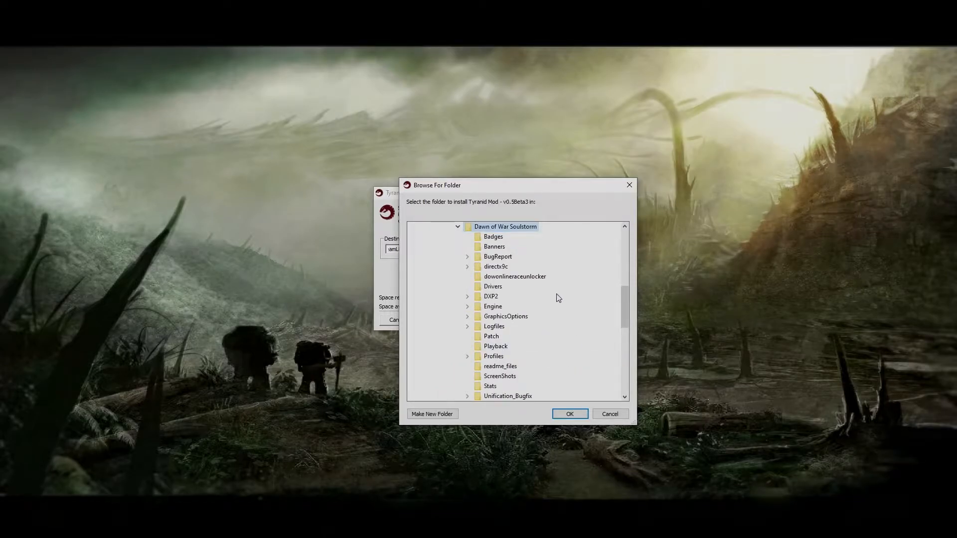
pyautogui.click(566, 415)
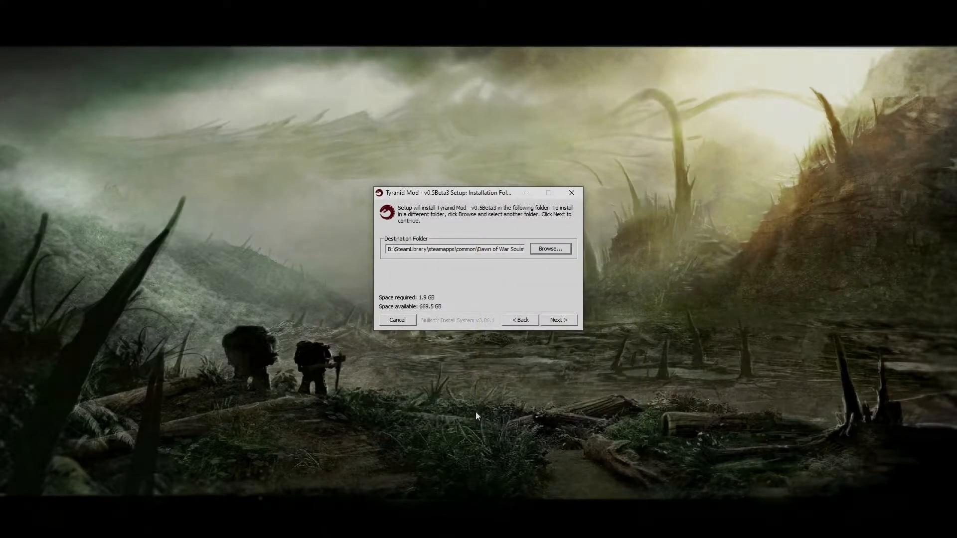
pyautogui.click(559, 323)
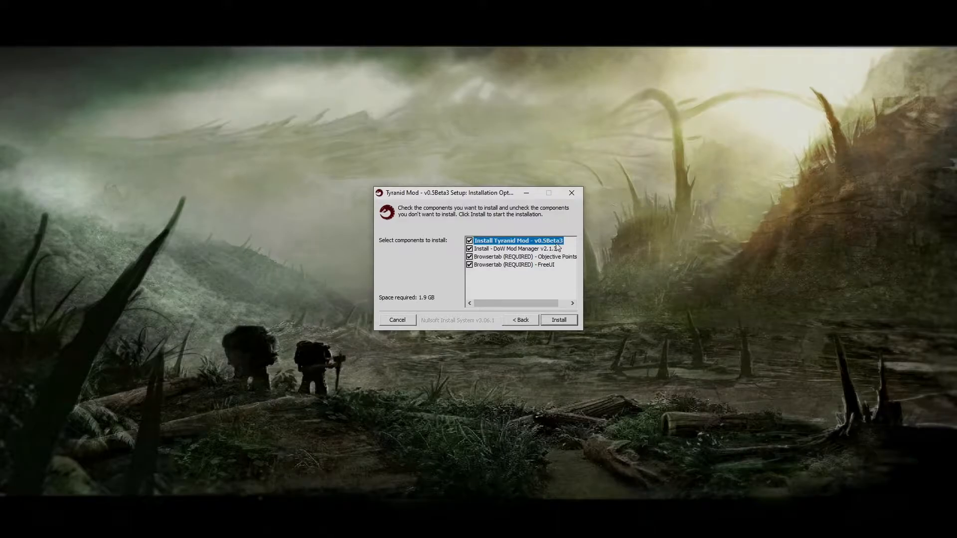
# - Install only the Tyranid Mod - v0.5Beta3 component, excluding DoW Mod Manager v2.1.3 and both Browsertab options, and close the installer
pyautogui.click(470, 265)
pyautogui.click(469, 257)
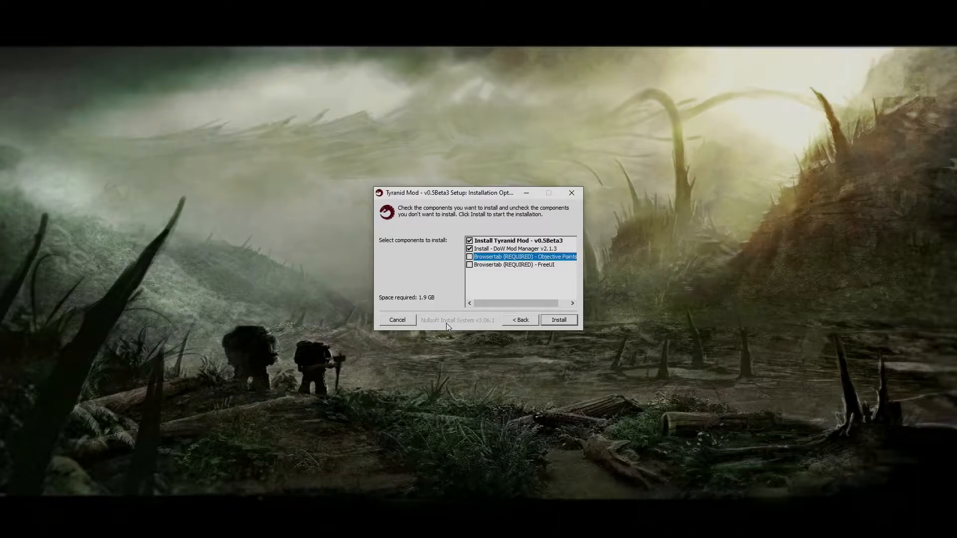
pyautogui.click(469, 249)
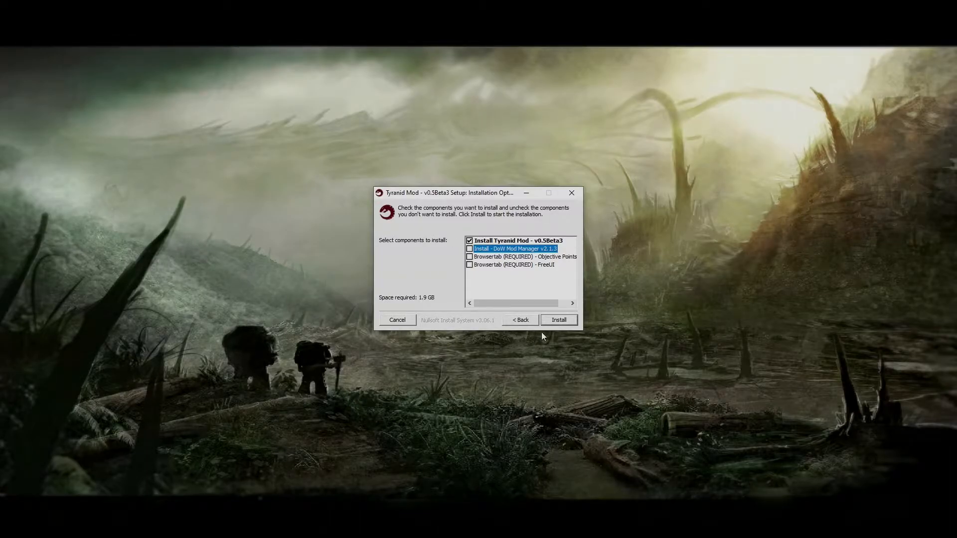
pyautogui.click(548, 322)
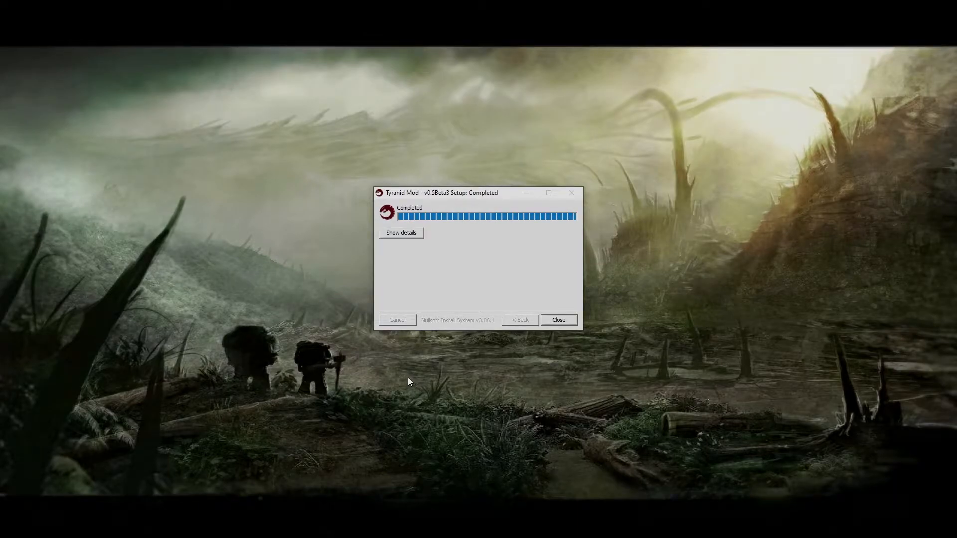
pyautogui.click(559, 319)
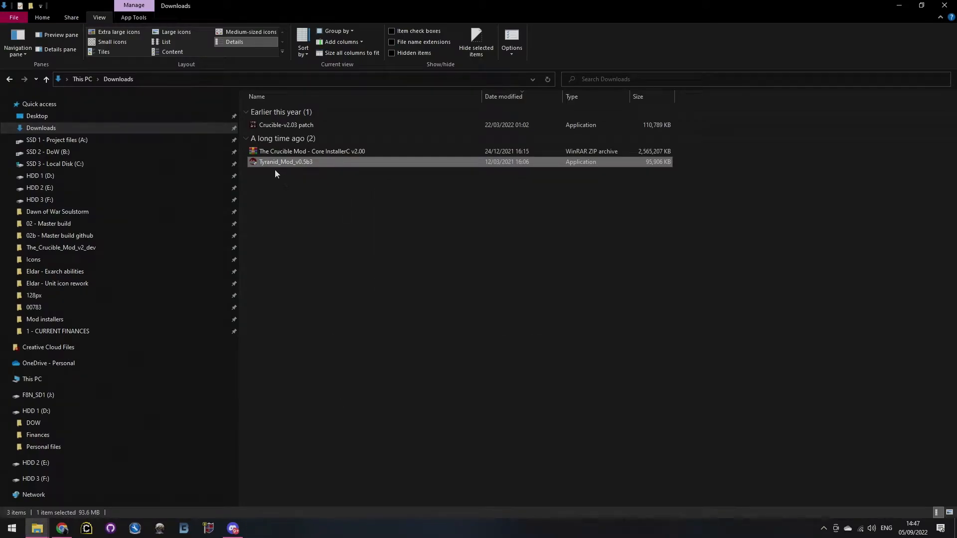
# - Check the Dawn of War Soulstorm folder for the Tyranids and Tyranids_Art folders and module files
pyautogui.click(75, 211)
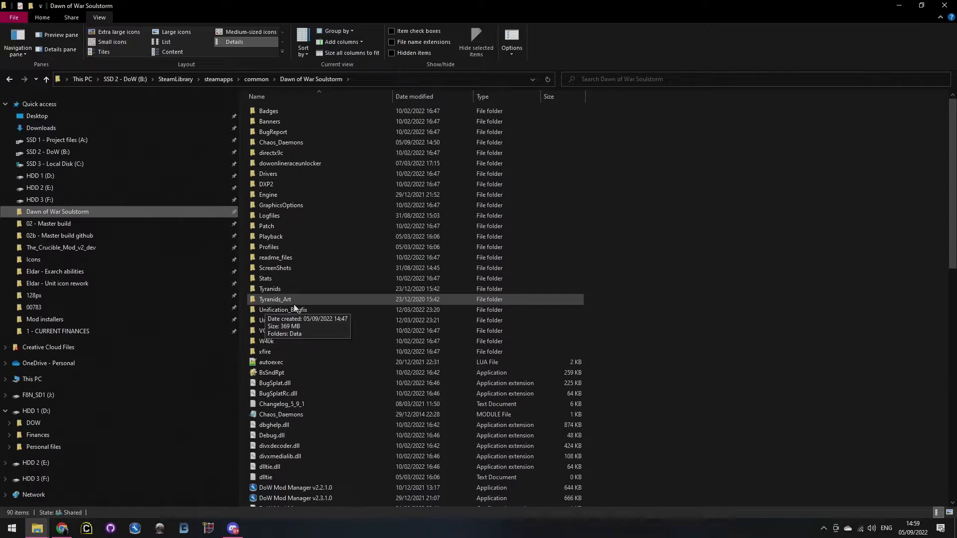
pyautogui.moveTo(268, 292)
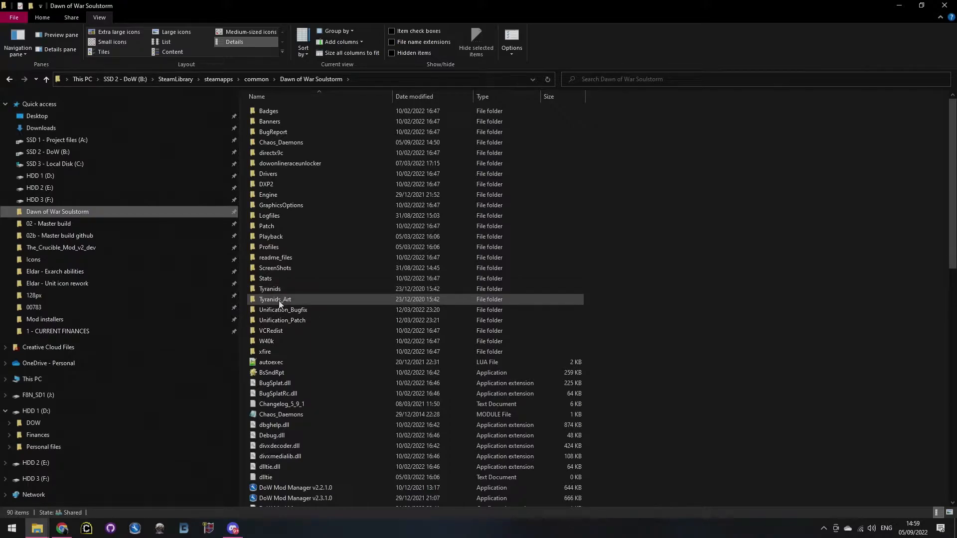
pyautogui.scroll(-15, 302, 301)
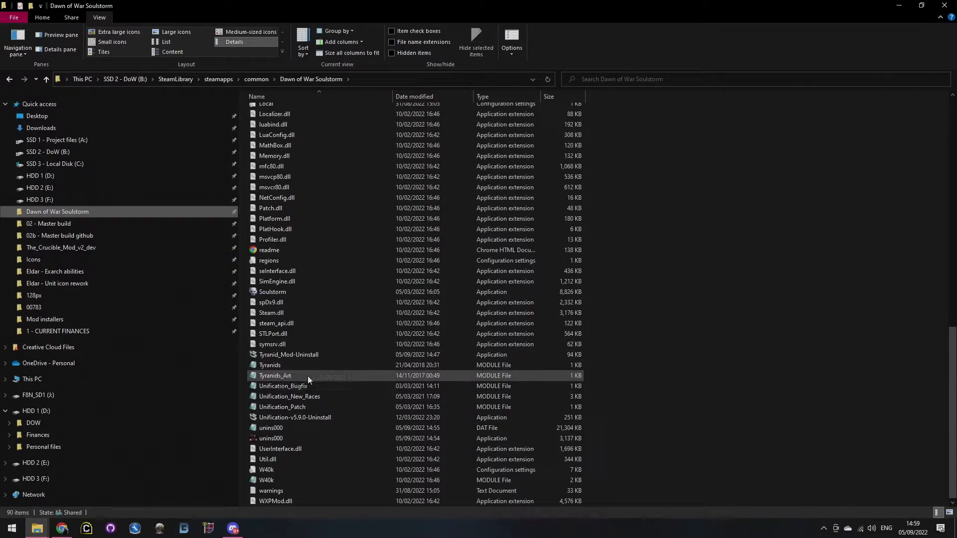
pyautogui.scroll(8, 361, 307)
pyautogui.scroll(10, 360, 307)
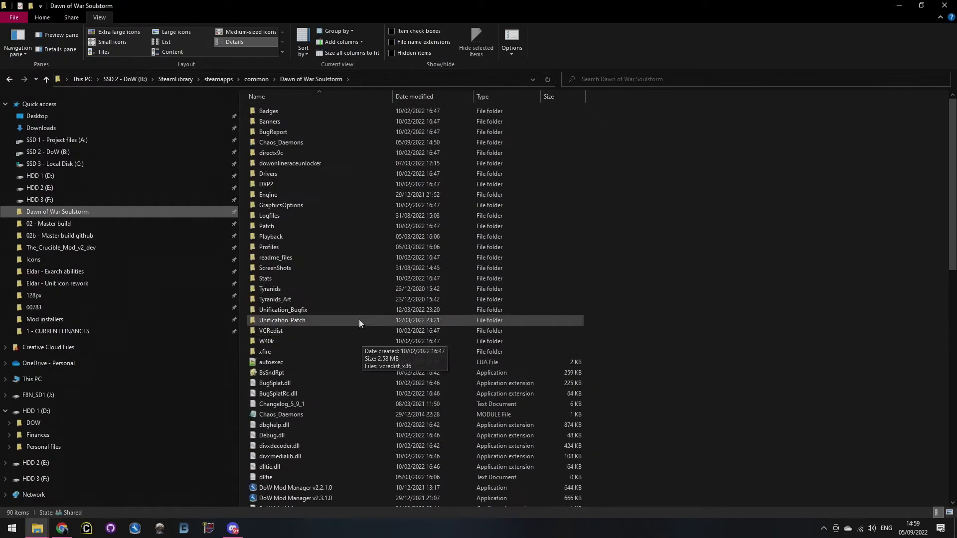
# - Check the size and contents of the Tyranids and Tyranids_Art folders in their properties
pyautogui.rightClick(273, 291)
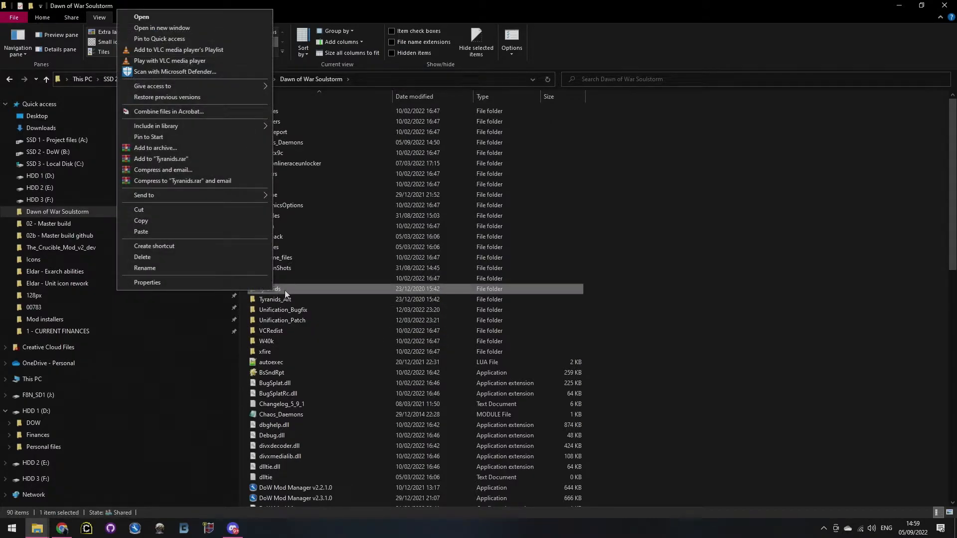
pyautogui.click(220, 283)
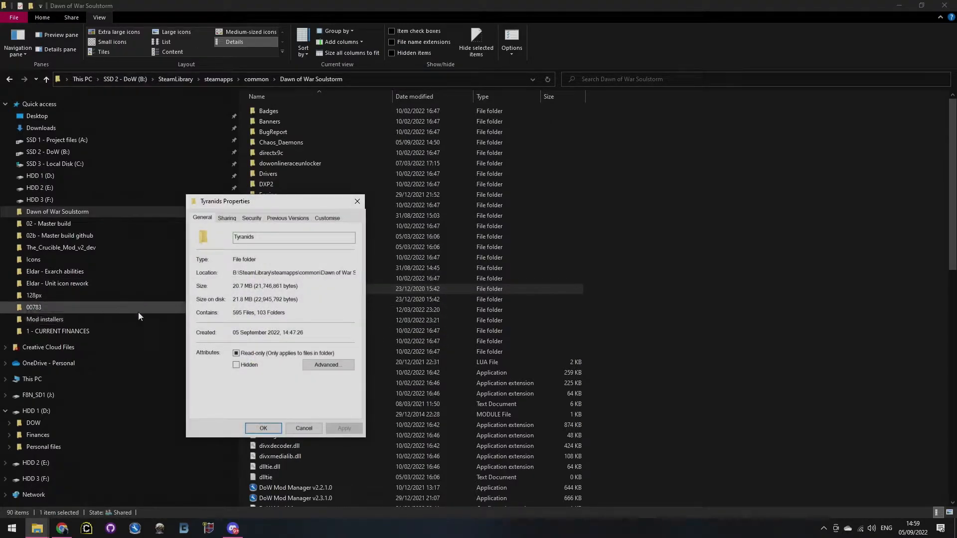
pyautogui.click(305, 427)
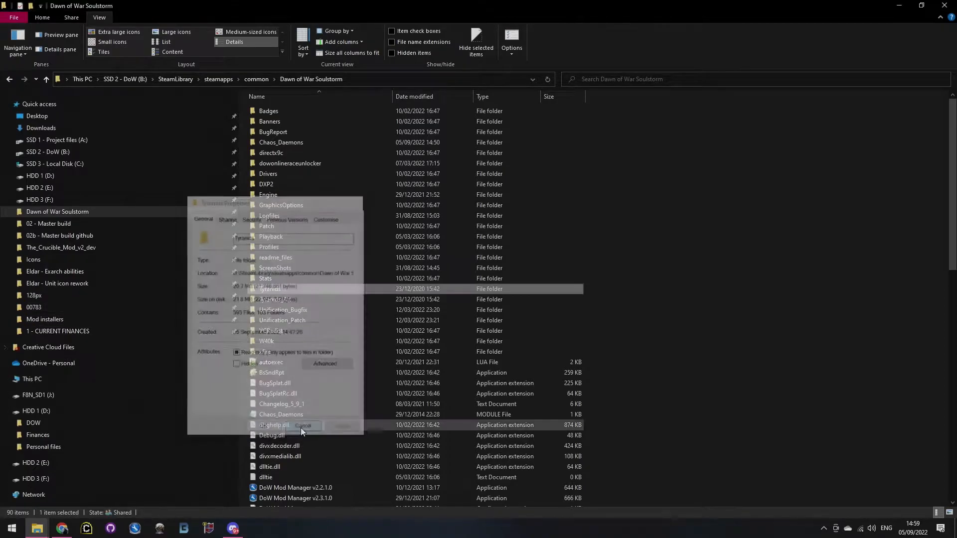
pyautogui.rightClick(274, 299)
pyautogui.click(210, 293)
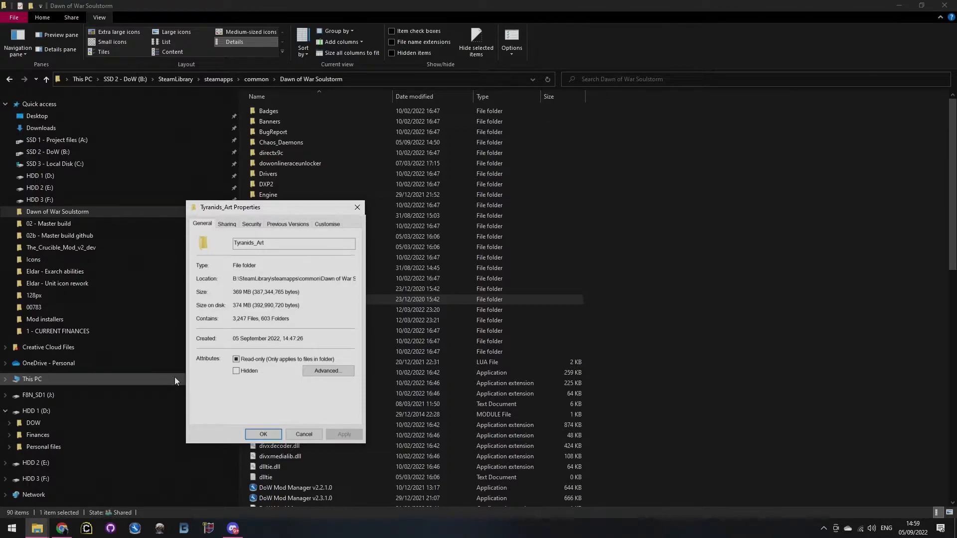
pyautogui.click(302, 434)
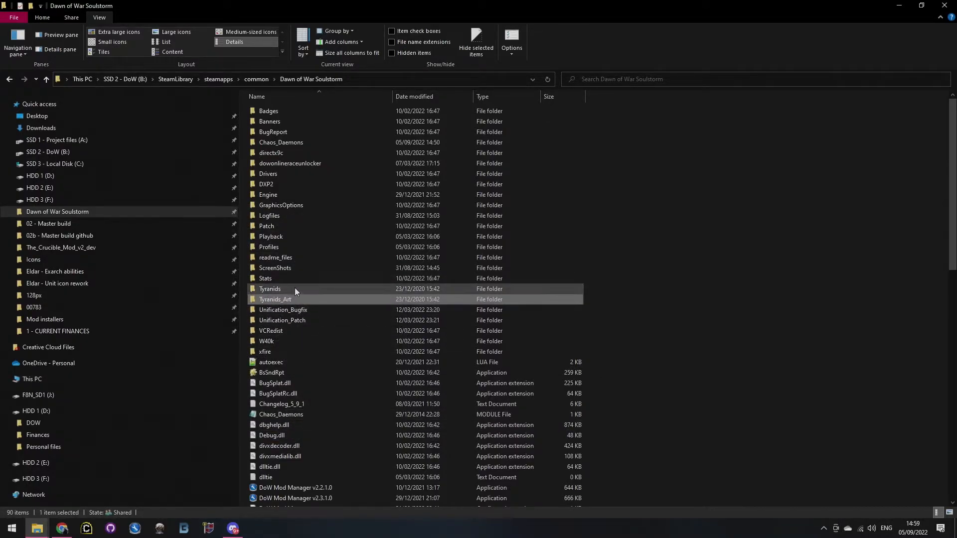
pyautogui.moveTo(300, 282)
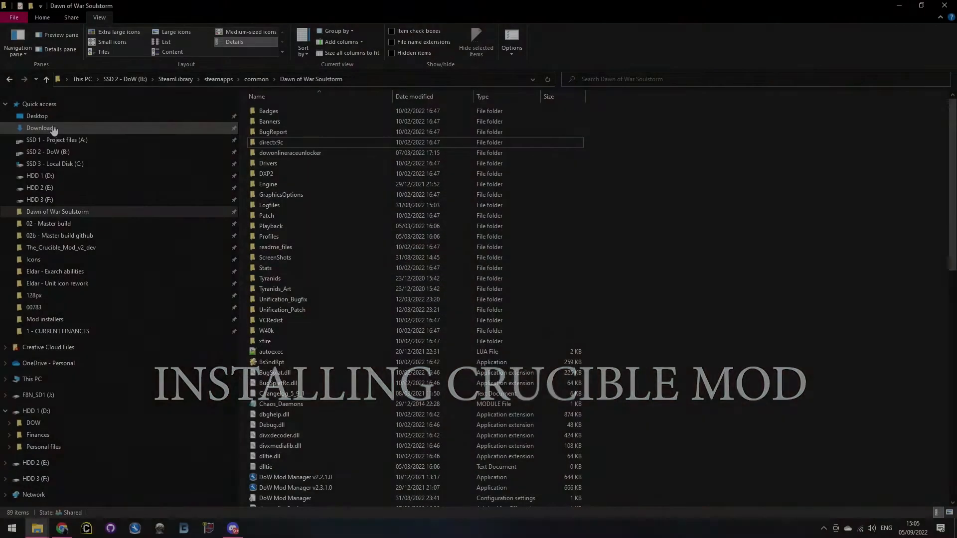
# - Return to the Downloads folder and select the The_Crucible_Mod_v2.00_core_ZIP_files archive
pyautogui.click(53, 129)
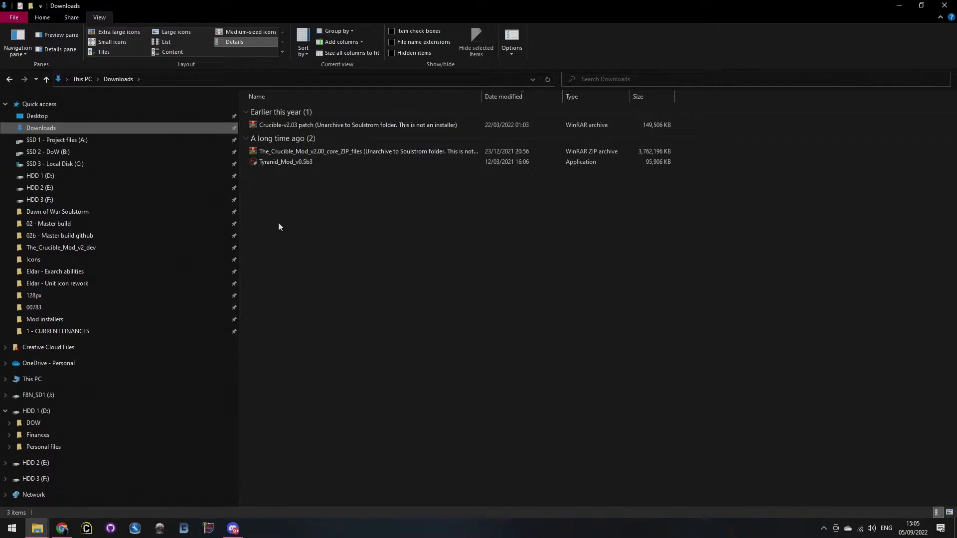
pyautogui.click(305, 153)
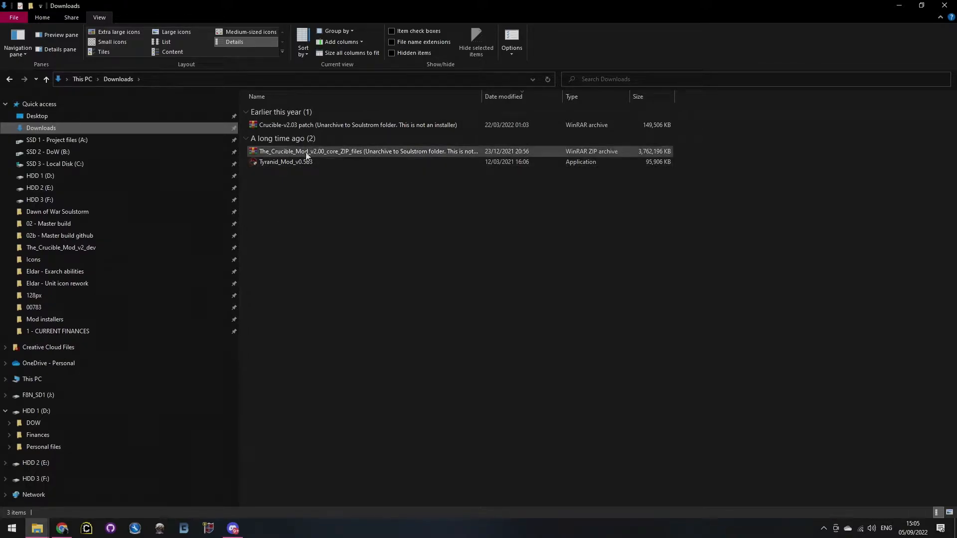
pyautogui.rightClick(309, 151)
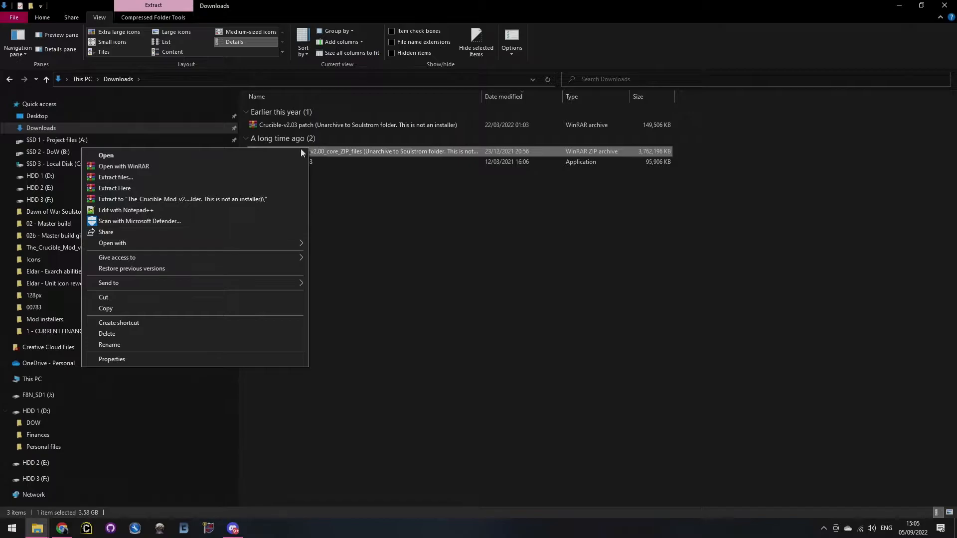
pyautogui.click(128, 178)
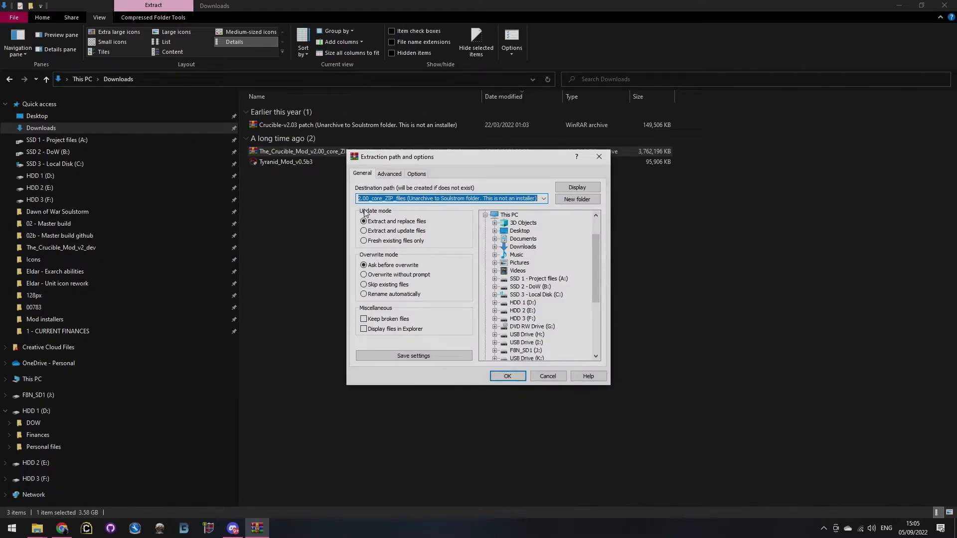
pyautogui.write('B:\\SteamLibrary\\steamapps\\common\\Dawn of War Soulstorm')
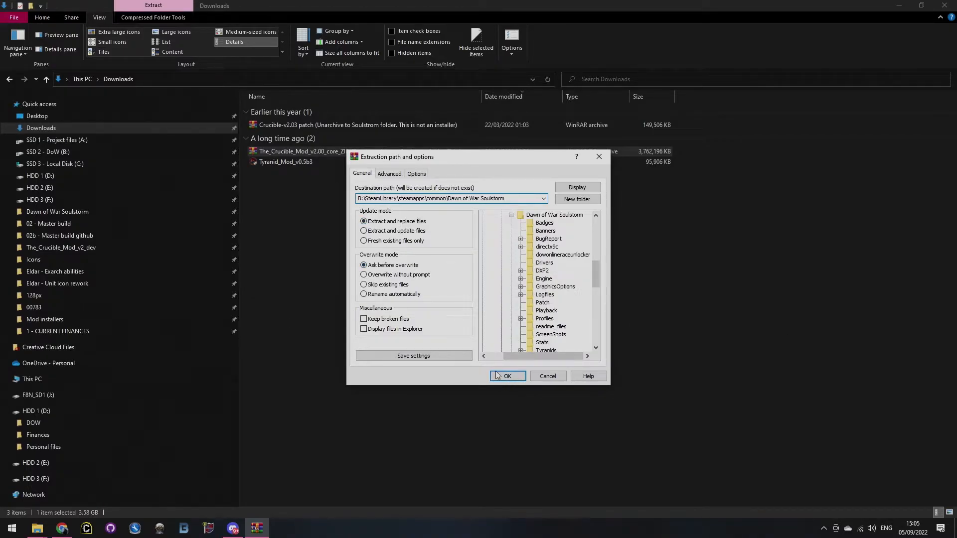
pyautogui.click(548, 377)
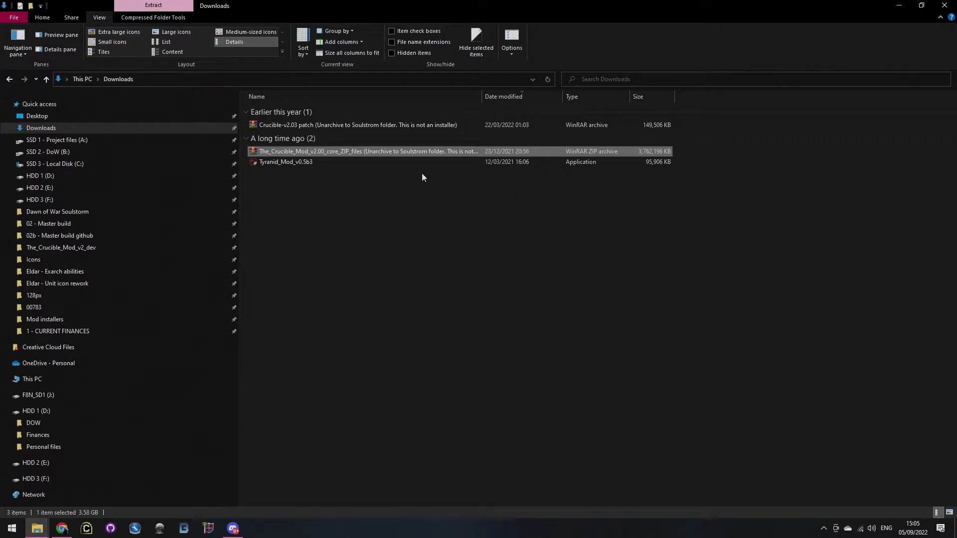
# - Extract the The_Crucible_Mod_v2.00_core_ZIP_files archive into a subfolder of Downloads named after the archive
pyautogui.rightClick(395, 155)
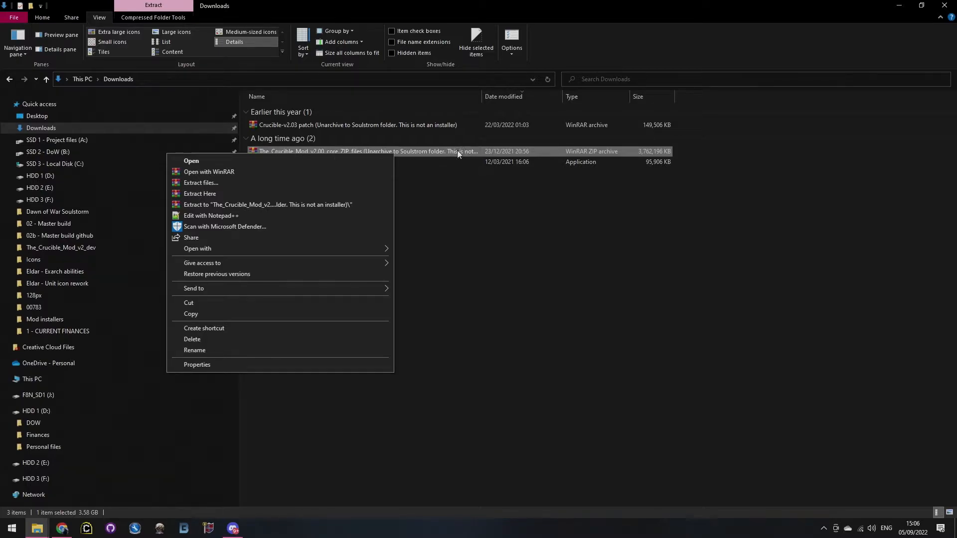
pyautogui.click(316, 204)
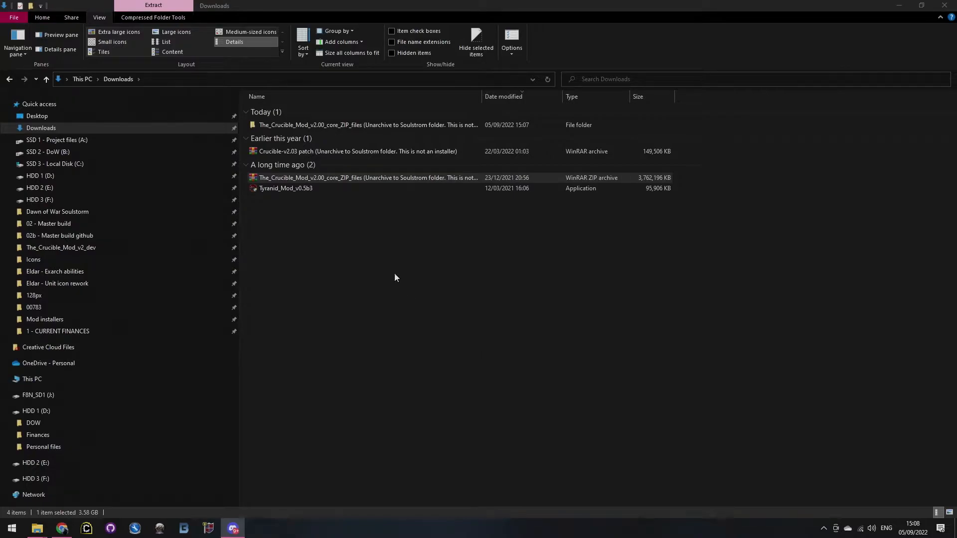
# - Copy everything from the extracted The_Crucible_Mod_v2.00_core_ZIP_files folder into the Dawn of War Soulstorm folder, replacing files with the same names
pyautogui.click(394, 127)
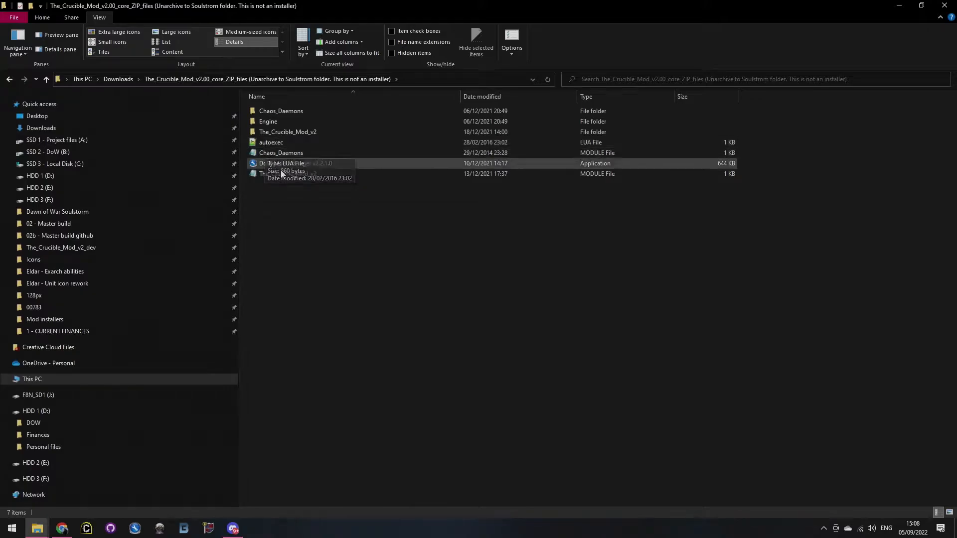
pyautogui.moveTo(335, 234); pyautogui.dragTo(270, 110)
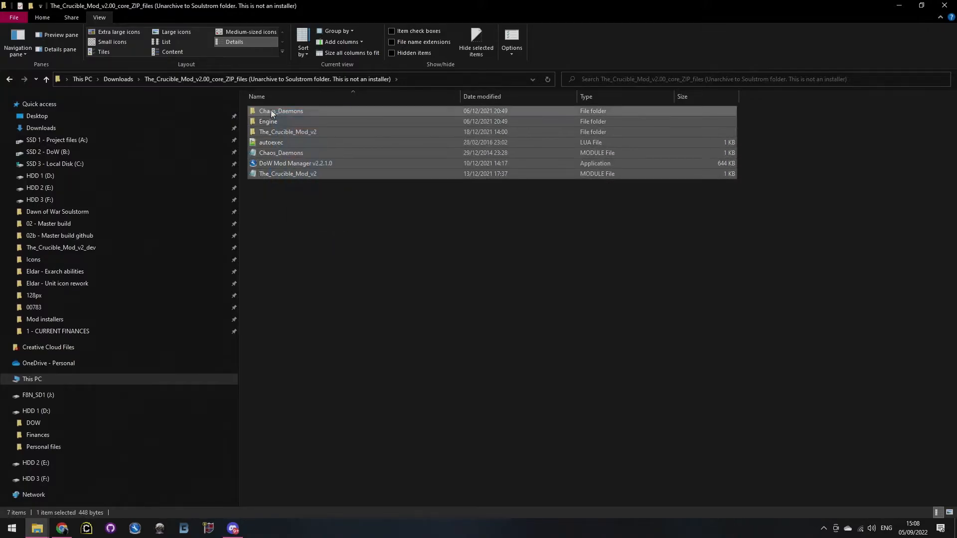
pyautogui.rightClick(271, 110)
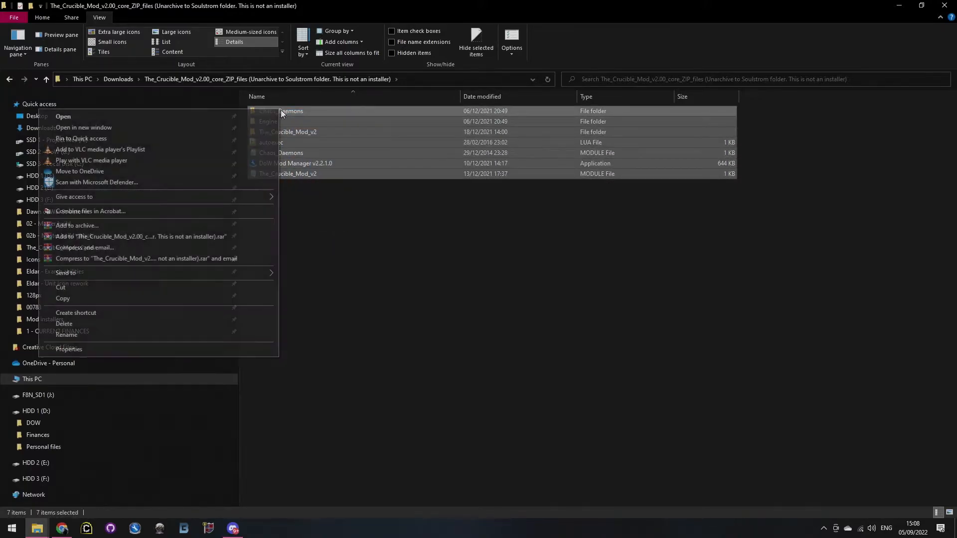
pyautogui.click(60, 299)
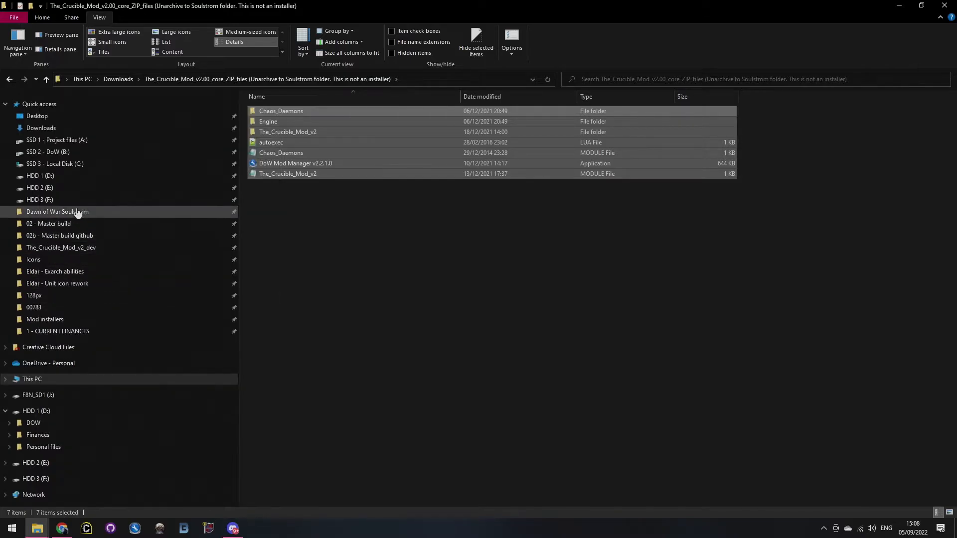
pyautogui.click(192, 212)
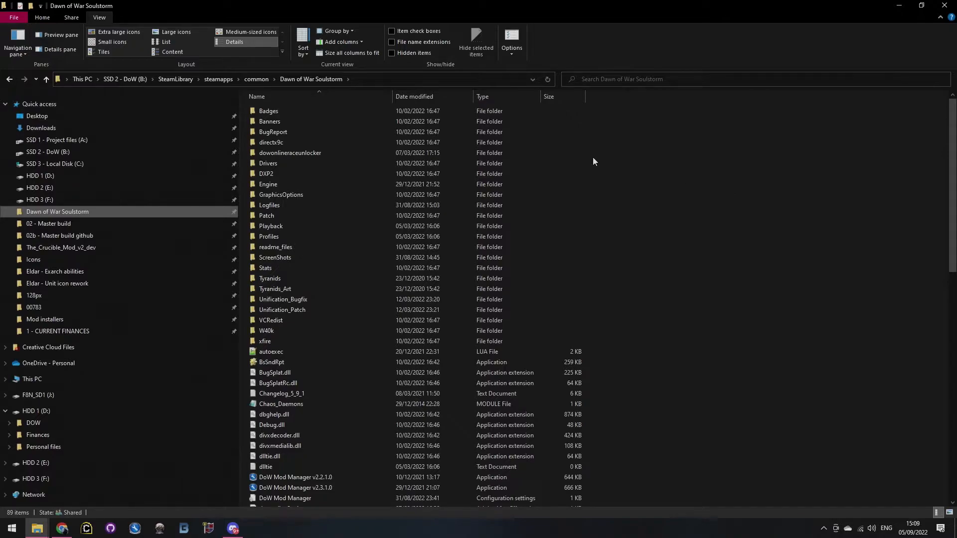
pyautogui.rightClick(615, 163)
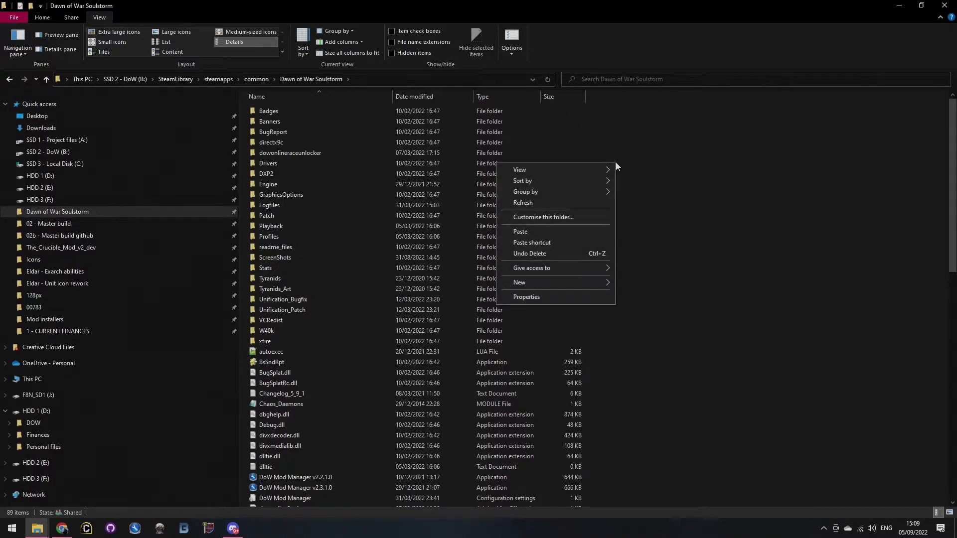
pyautogui.click(544, 234)
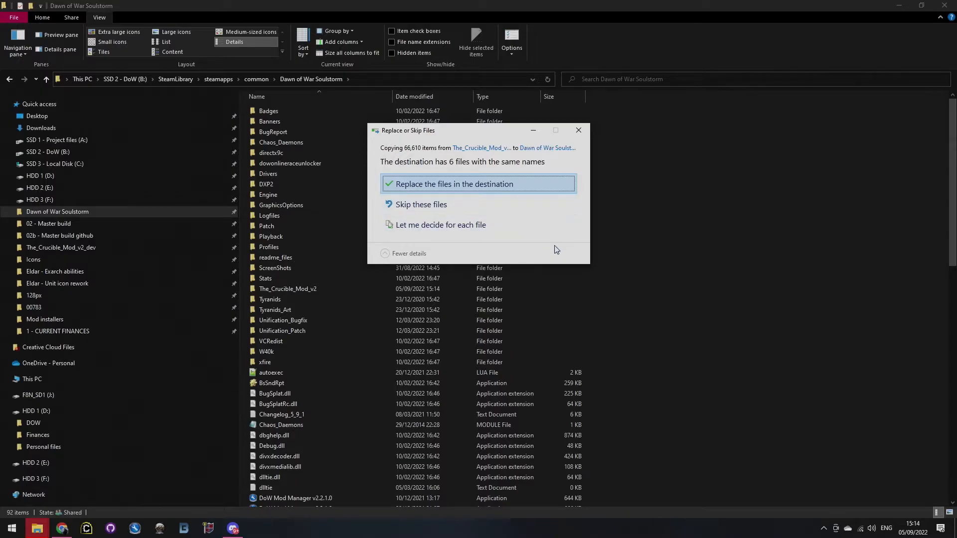
pyautogui.click(477, 189)
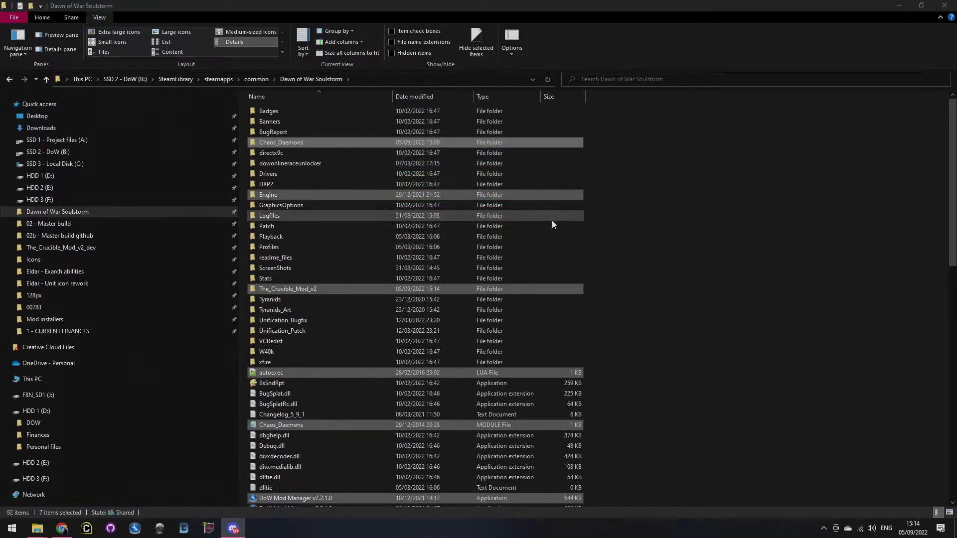
pyautogui.click(813, 235)
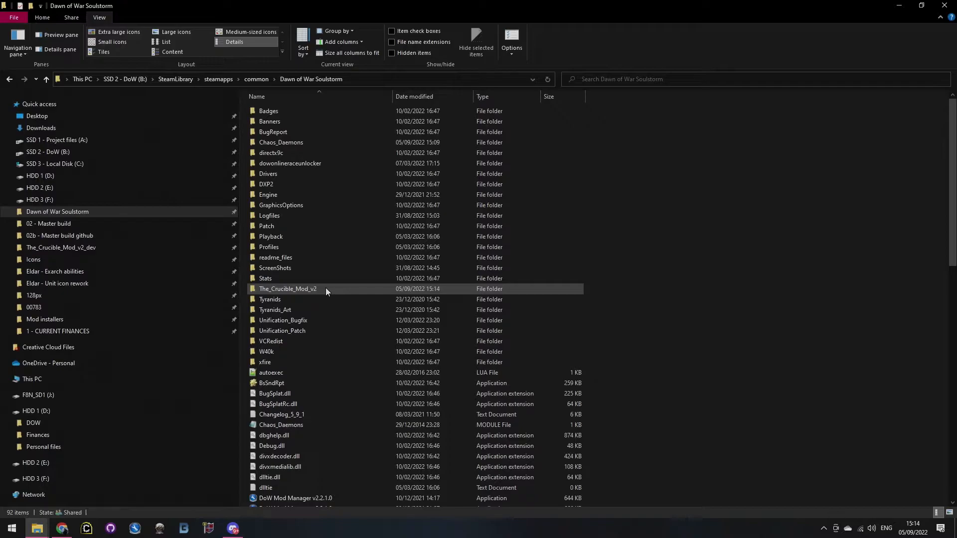
# - Check the Dawn of War Soulstorm folder for the copied mod files and view the size and contents of The_Crucible_Mod_v2 in its properties
pyautogui.scroll(-18, 326, 291)
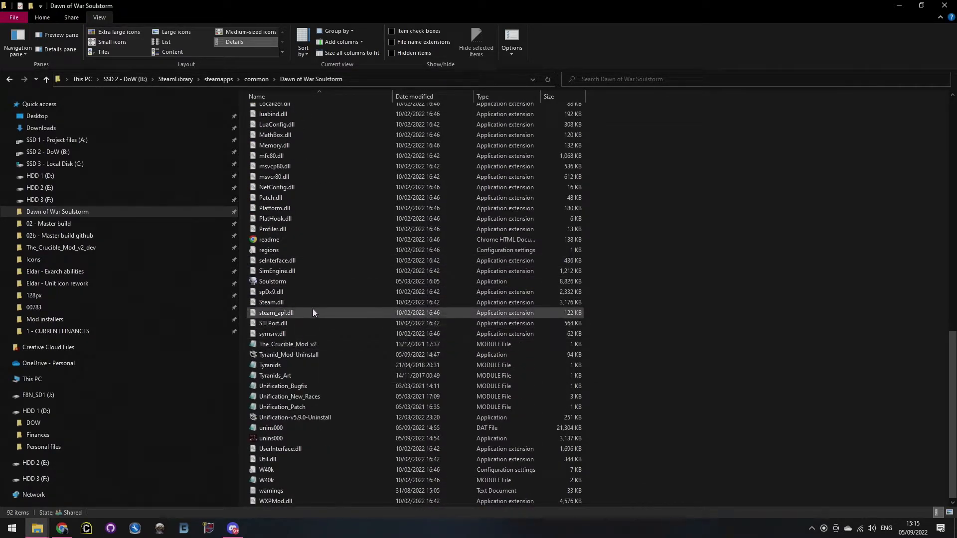
pyautogui.scroll(13, 319, 299)
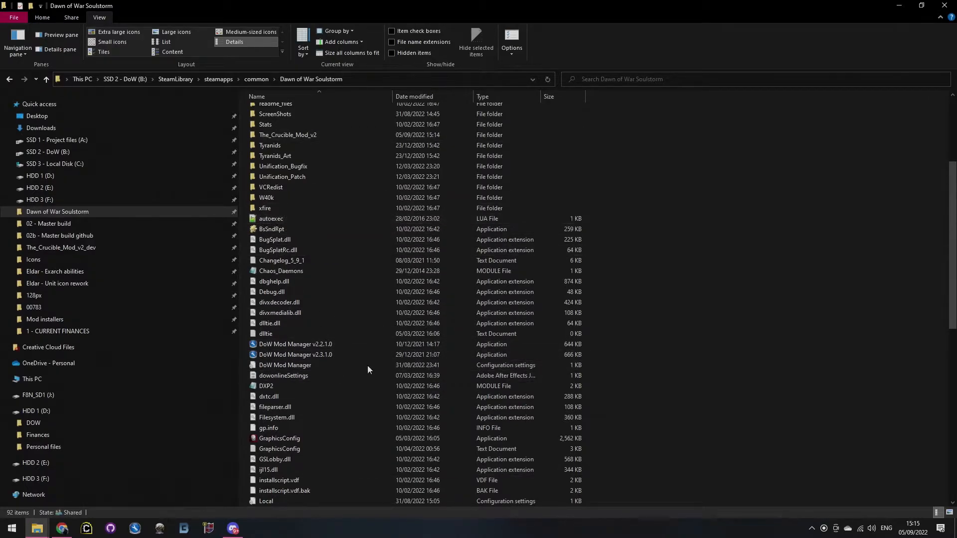
pyautogui.scroll(5, 355, 363)
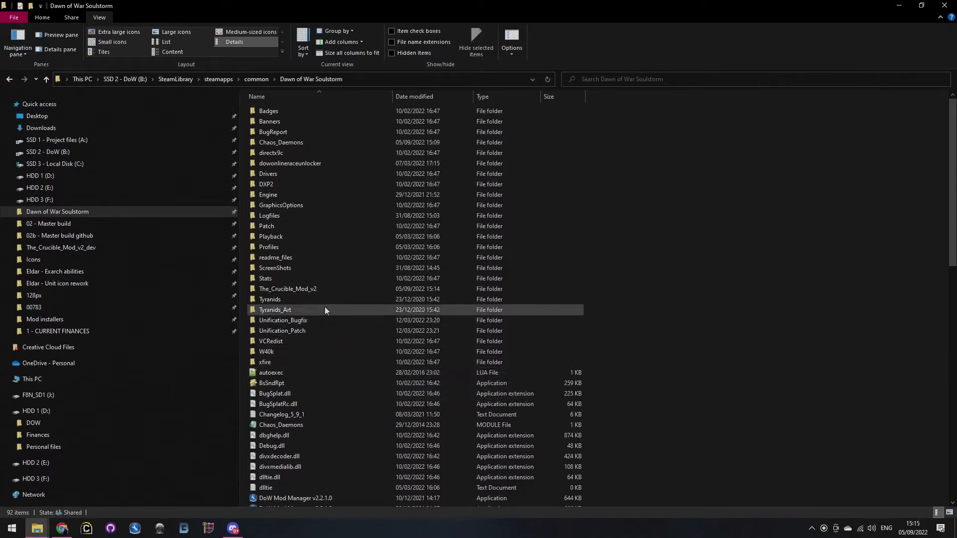
pyautogui.rightClick(289, 285)
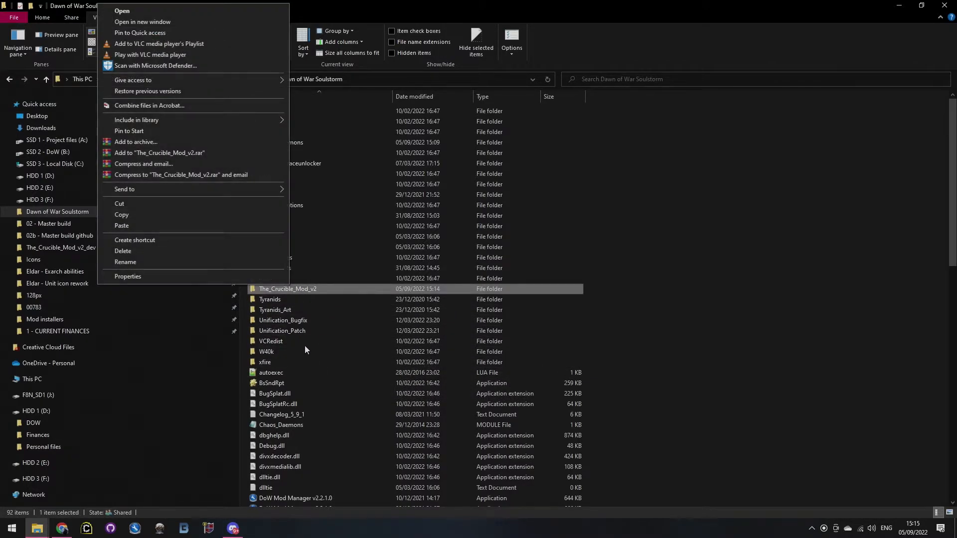
pyautogui.click(158, 275)
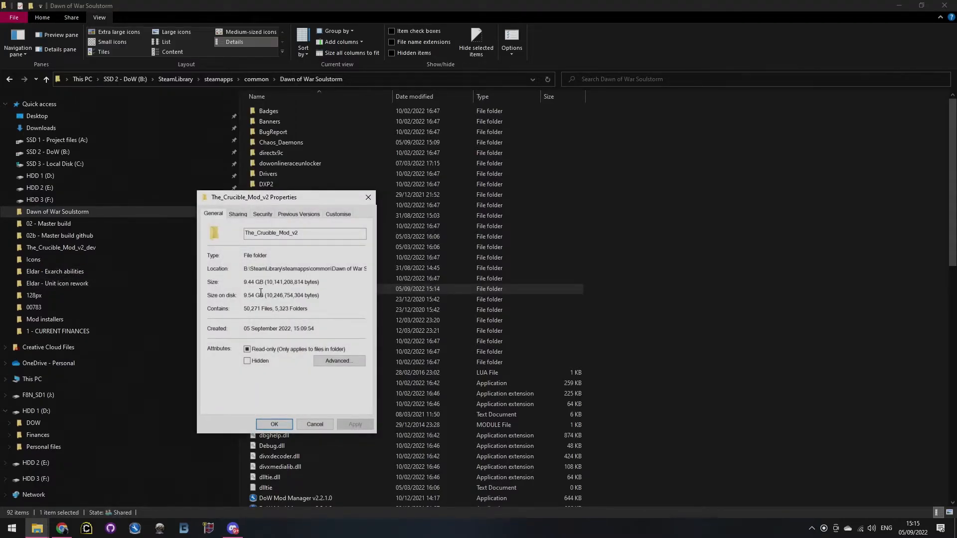
pyautogui.click(319, 425)
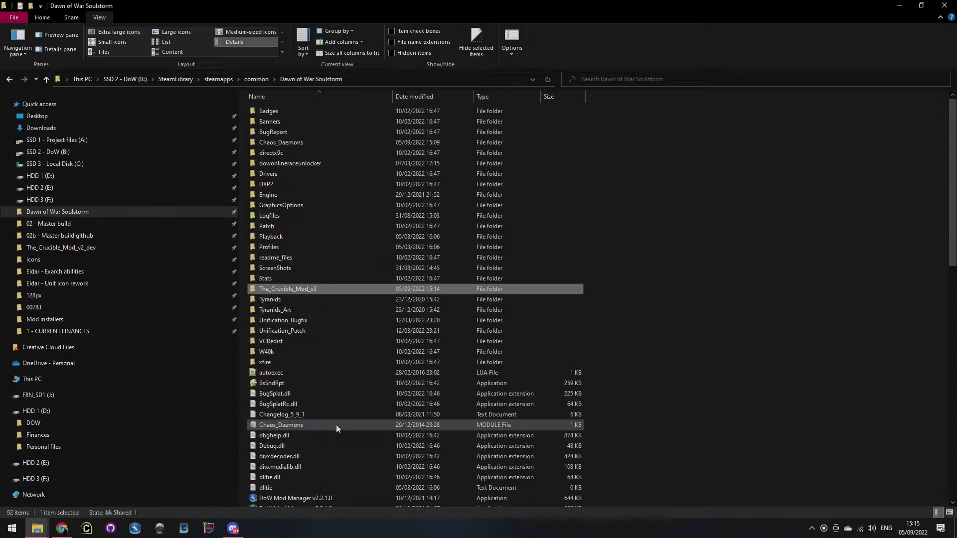
# - Delete the extracted The_Crucible_Mod_v2.00_core_ZIP_files folder from Downloads, keeping the archive
pyautogui.click(44, 128)
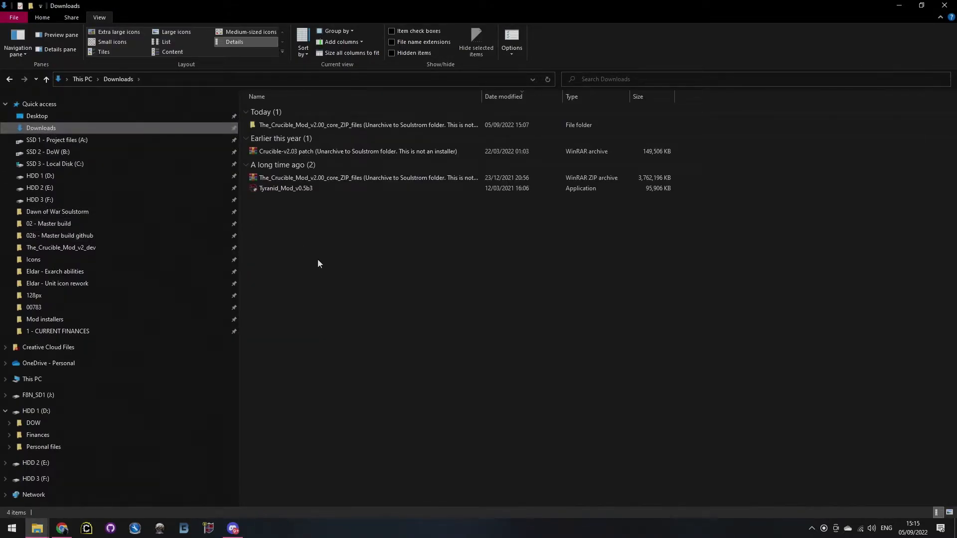
pyautogui.rightClick(348, 126)
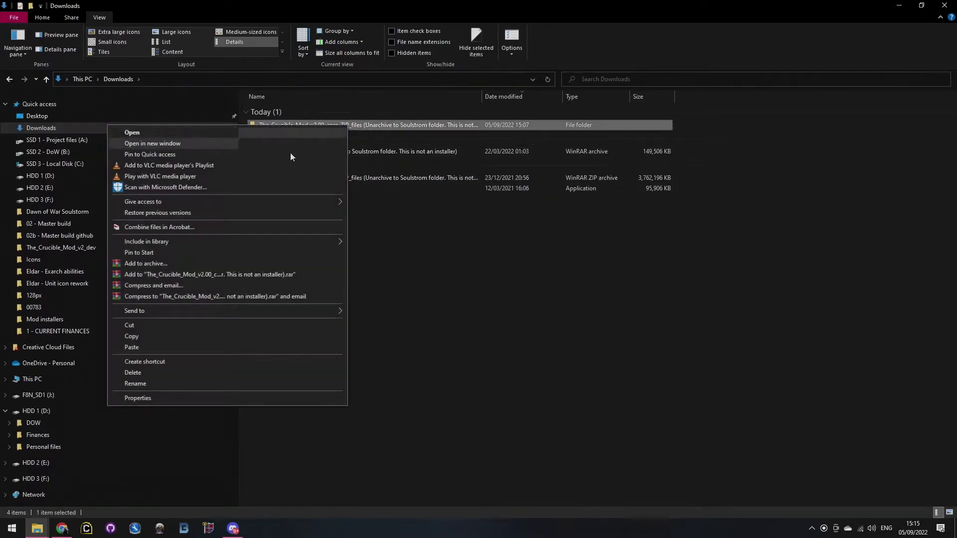
pyautogui.click(187, 373)
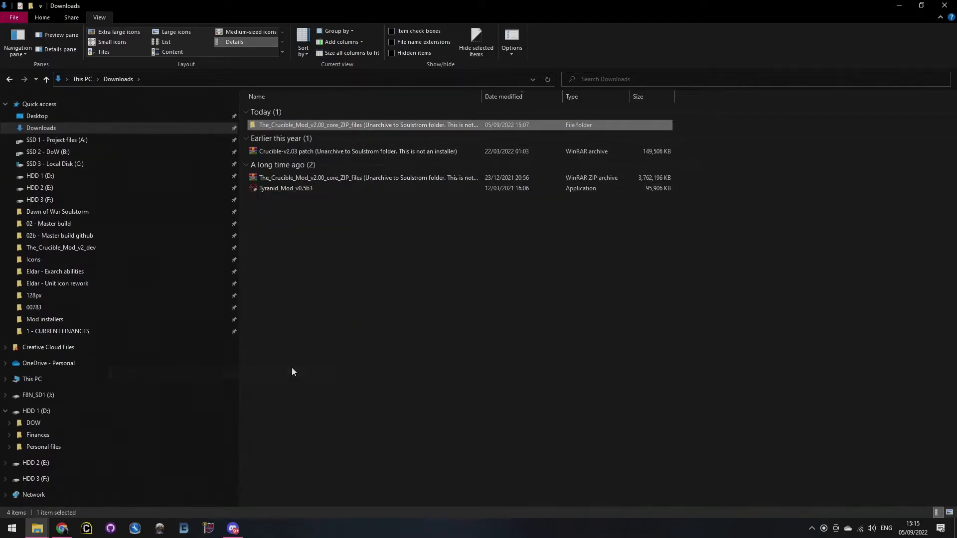
# - Extract the Crucible-v2.03 patch archive into a subfolder of Downloads named after the archive and open that subfolder
pyautogui.rightClick(325, 125)
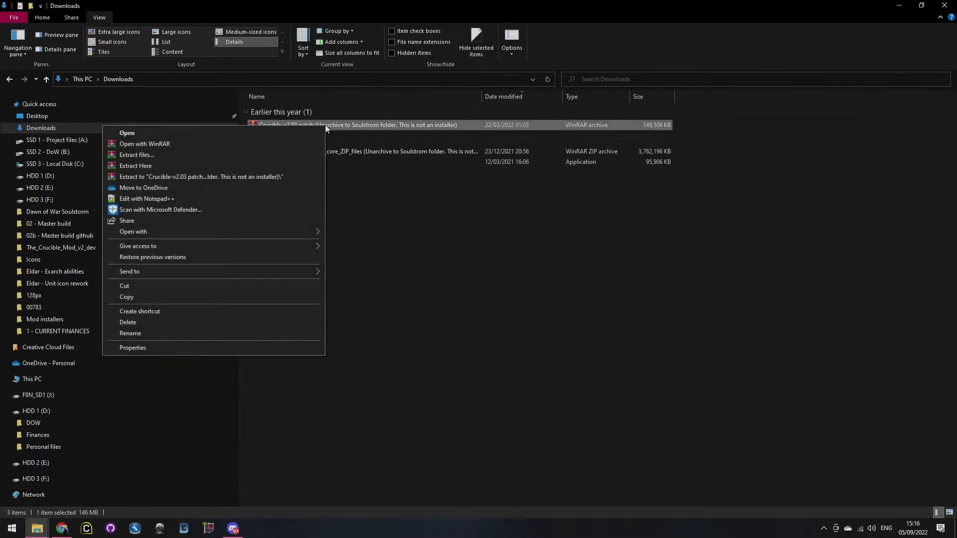
pyautogui.click(220, 178)
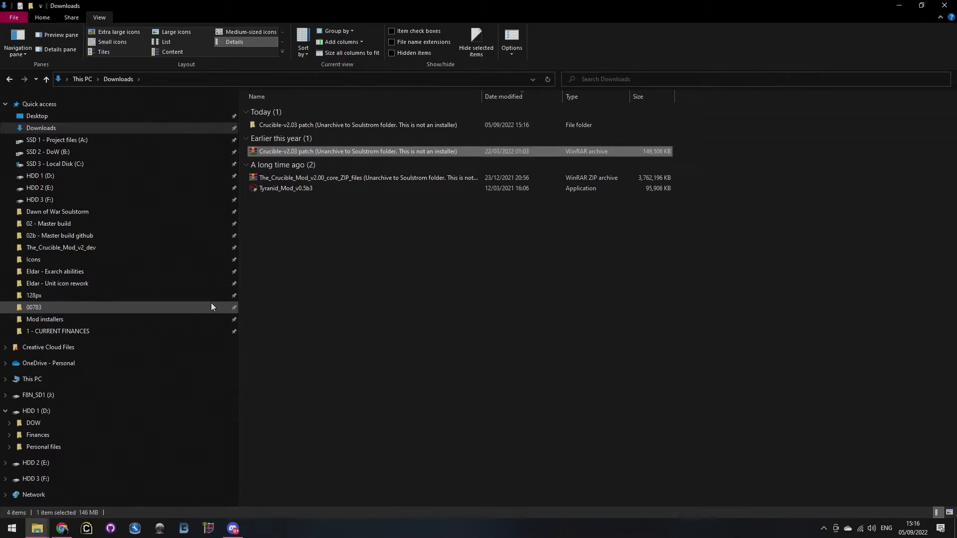
pyautogui.doubleClick(313, 125)
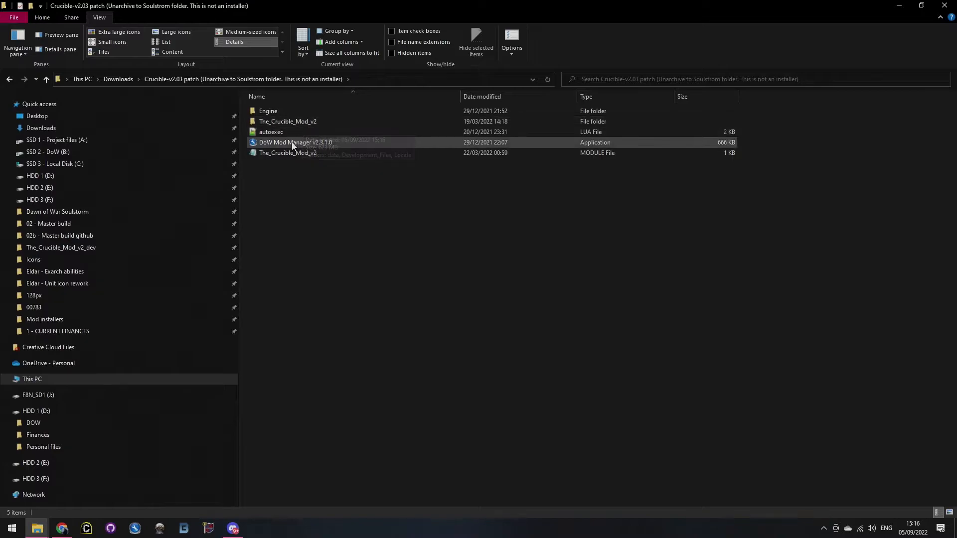
# - Copy all the extracted Crucible-v2.03 patch files into the Dawn of War Soulstorm folder, replacing files with the same names
pyautogui.moveTo(321, 223); pyautogui.dragTo(270, 115)
pyautogui.rightClick(269, 116)
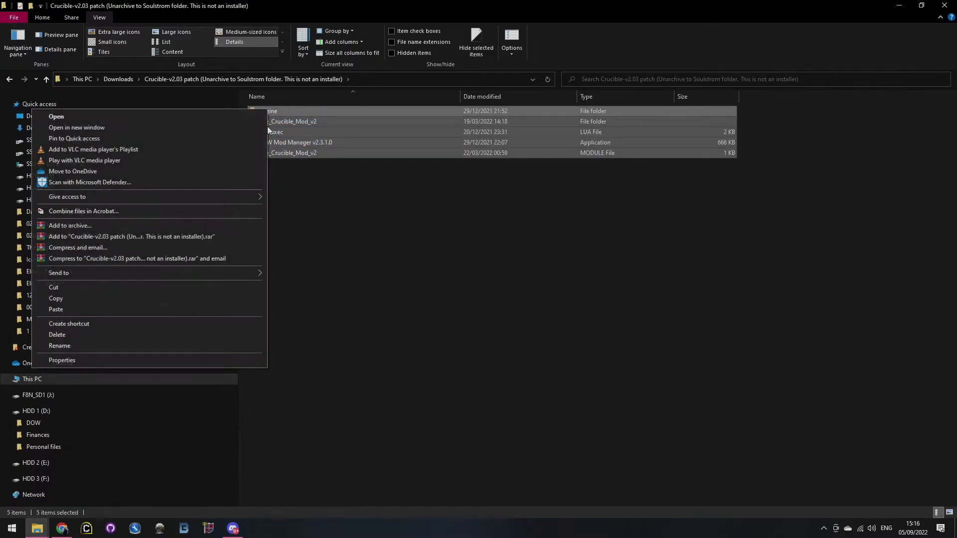
pyautogui.click(59, 300)
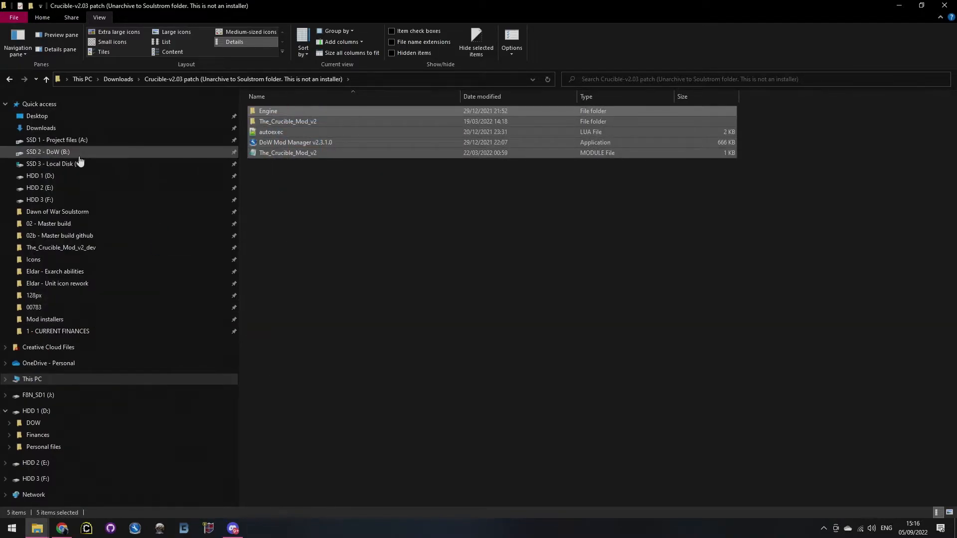
pyautogui.click(59, 212)
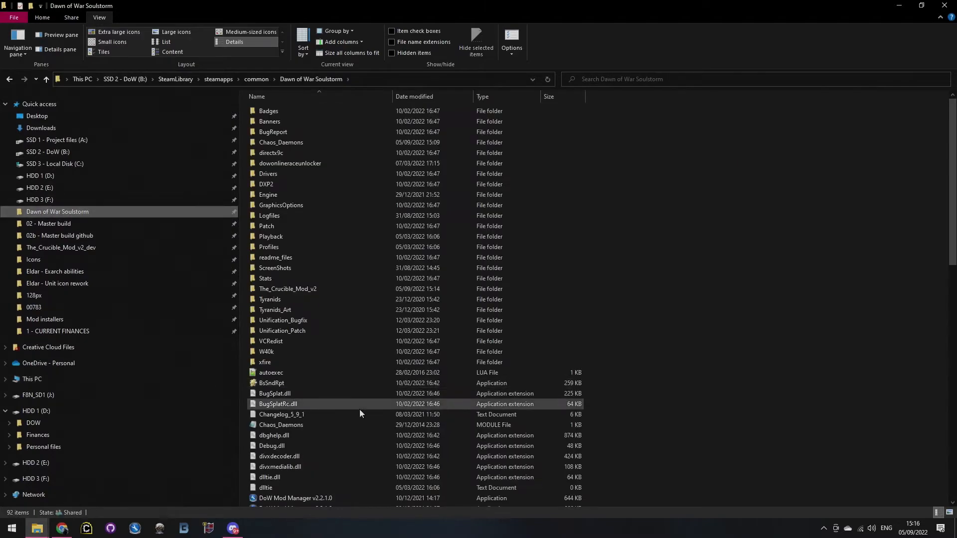
pyautogui.rightClick(601, 217)
pyautogui.click(568, 273)
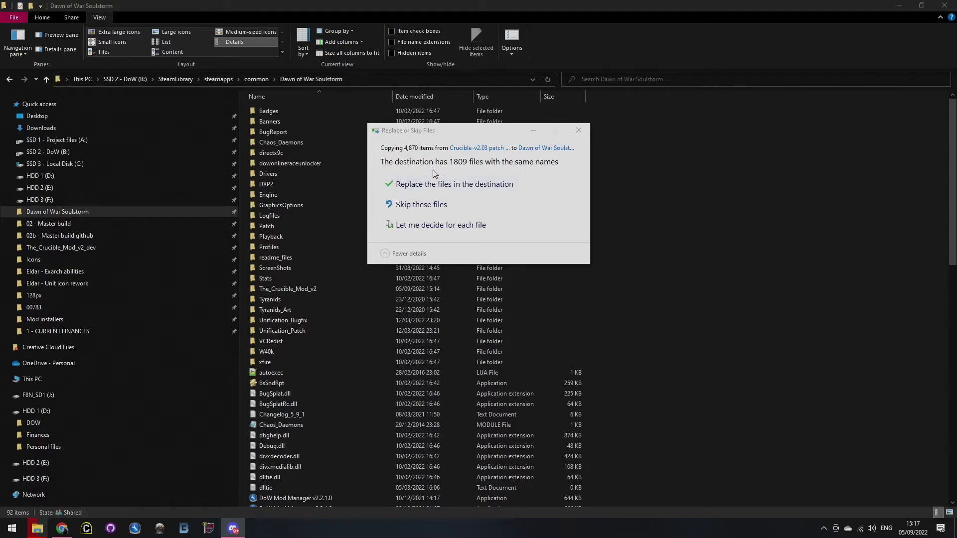
pyautogui.click(435, 187)
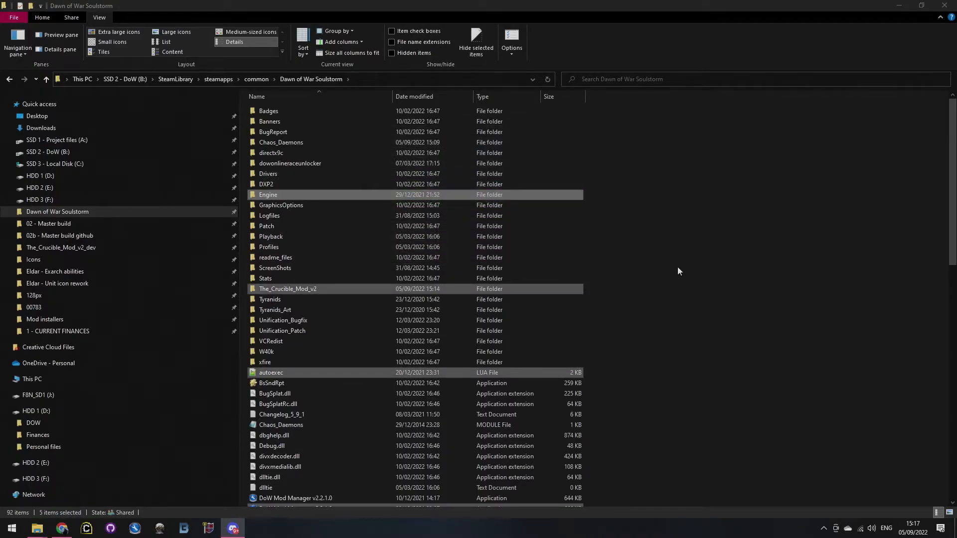
pyautogui.click(757, 256)
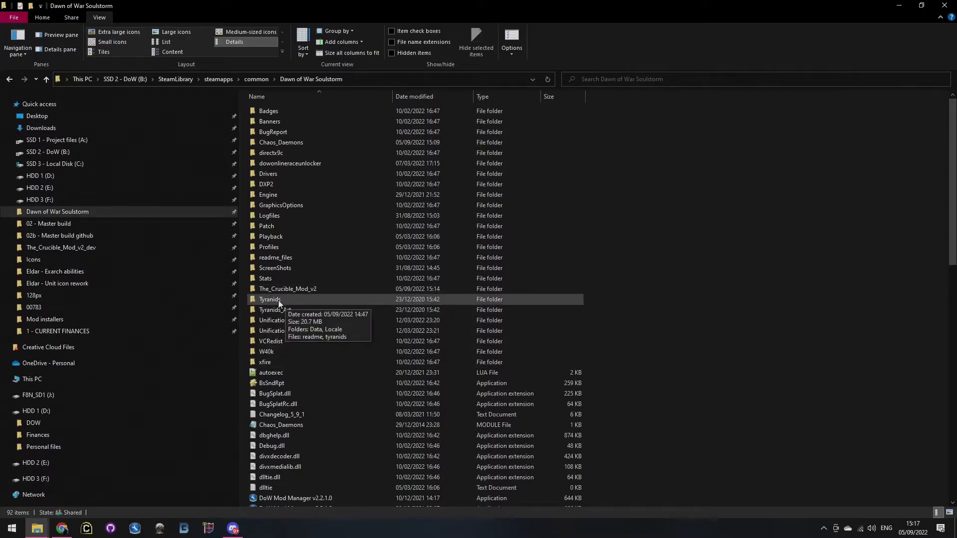
# - Check the size and contents of the patched The_Crucible_Mod_v2 folder in its properties
pyautogui.rightClick(293, 289)
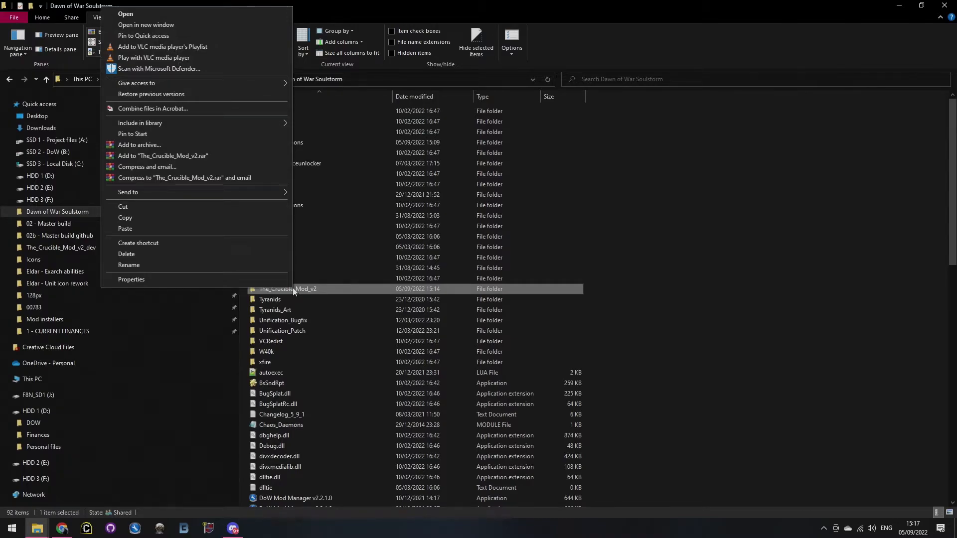
pyautogui.click(216, 280)
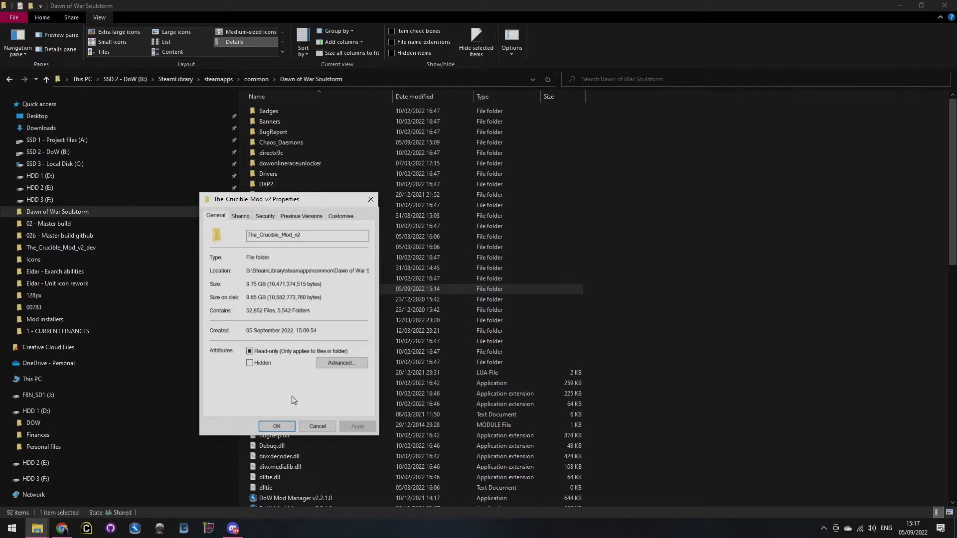
pyautogui.click(325, 427)
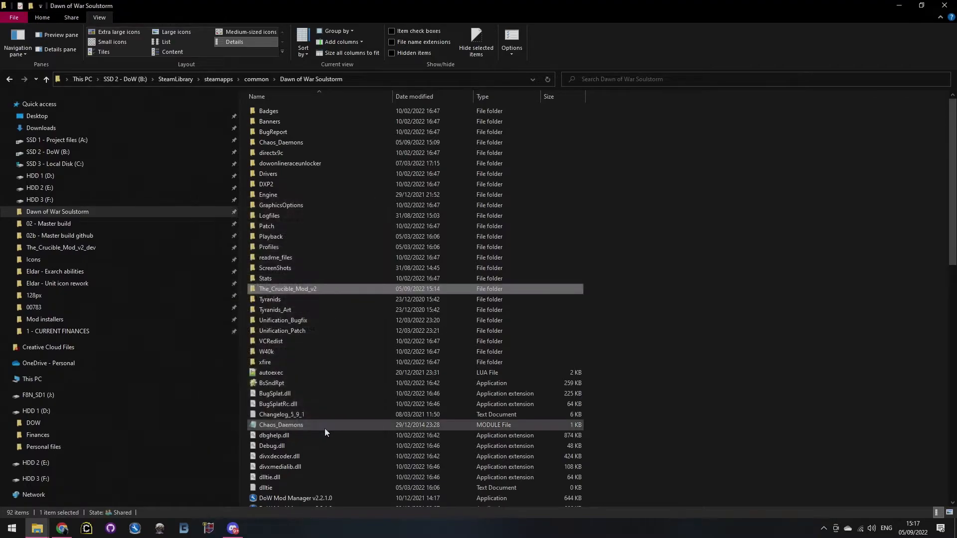
# - Delete the extracted Crucible-v2.03 patch folder from Downloads, keeping the archive
pyautogui.click(54, 129)
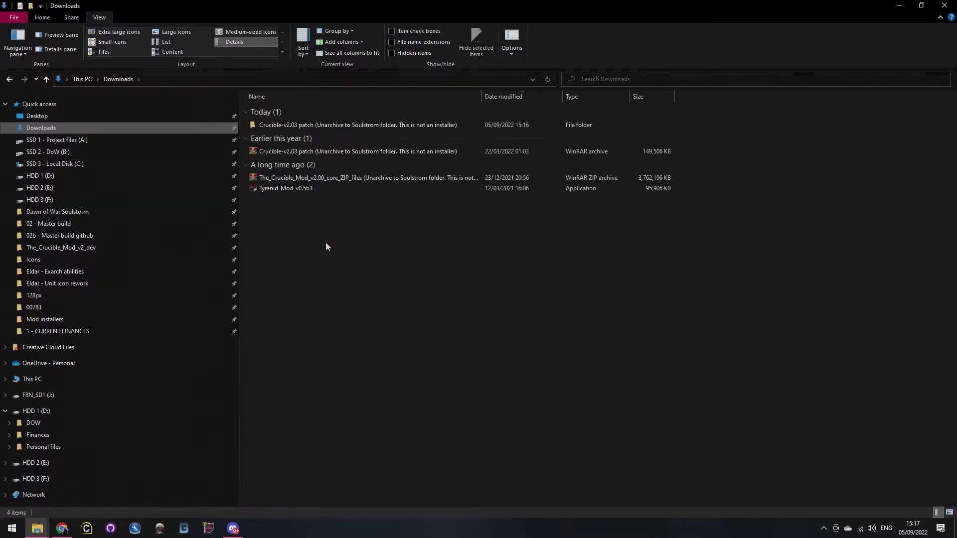
pyautogui.rightClick(309, 125)
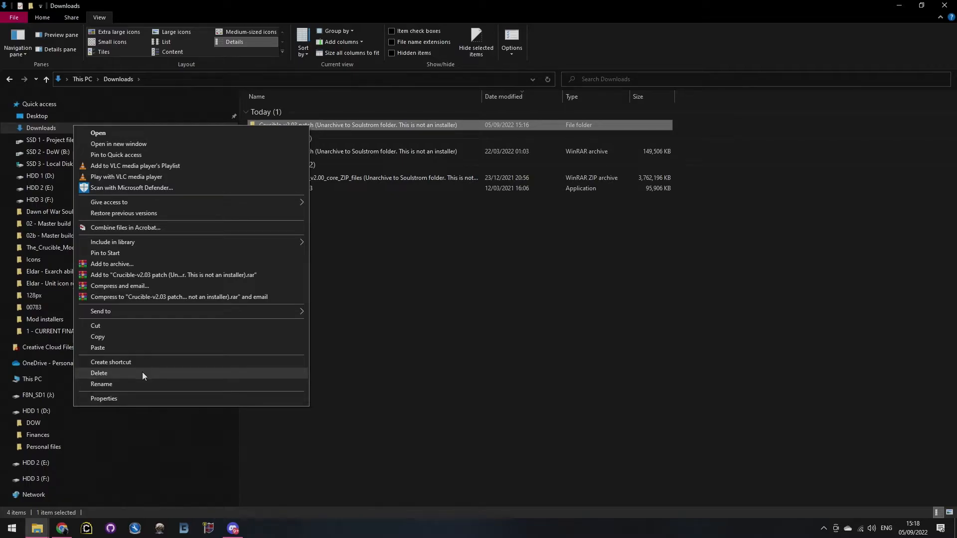
pyautogui.click(99, 373)
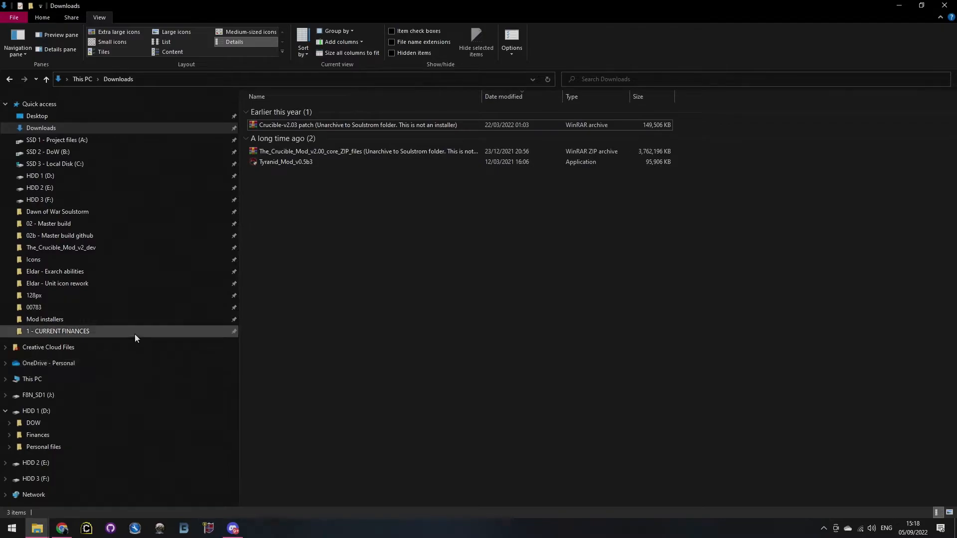
pyautogui.moveTo(381, 209); pyautogui.dragTo(269, 122)
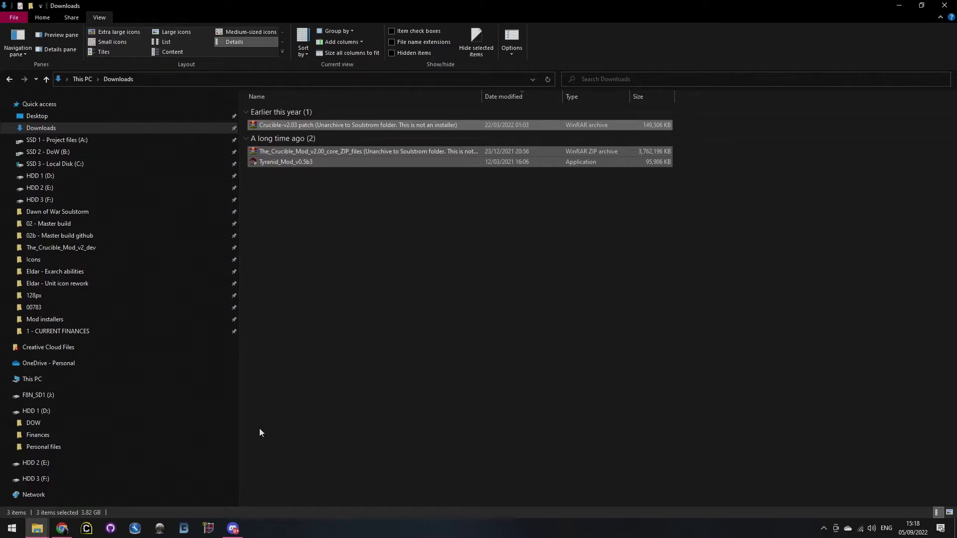
pyautogui.click(306, 329)
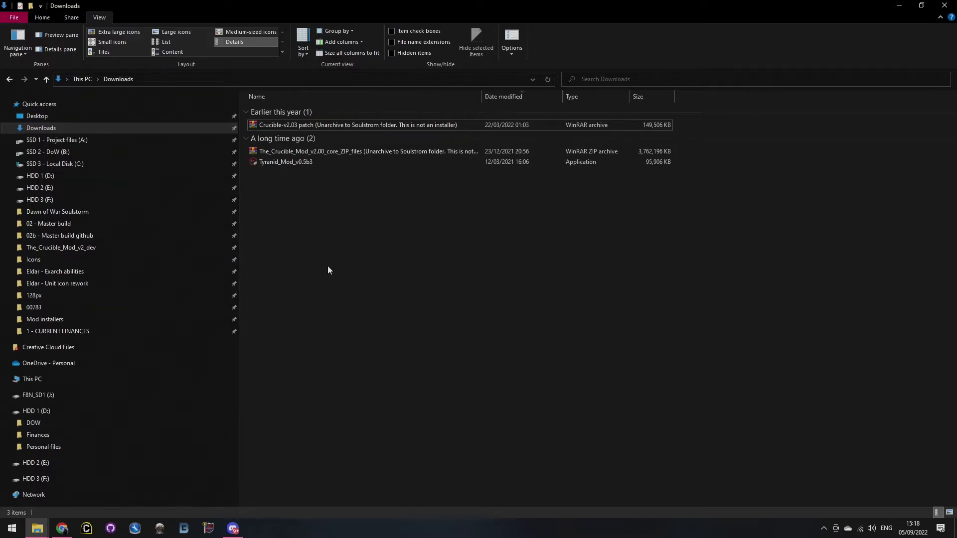
# - Open the Dawn of War Soulstorm folder and delete the outdated DoW Mod Manager v2.2.1.0 application from it
pyautogui.rightClick(337, 149)
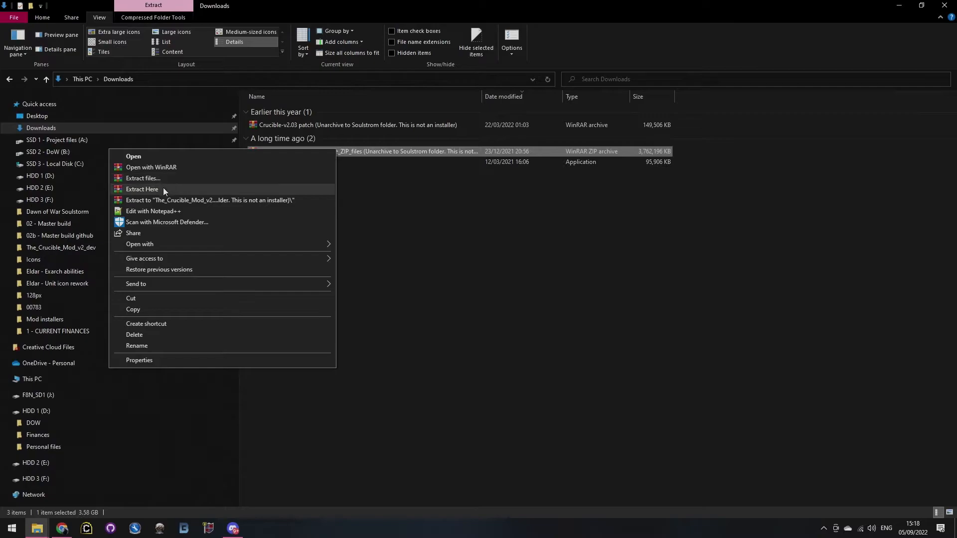
pyautogui.click(213, 194)
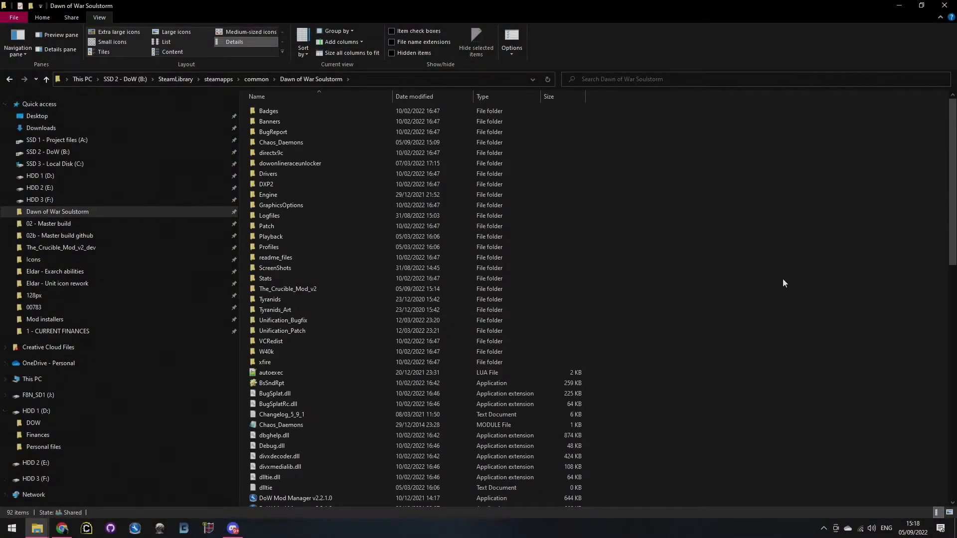
pyautogui.scroll(-3, 780, 280)
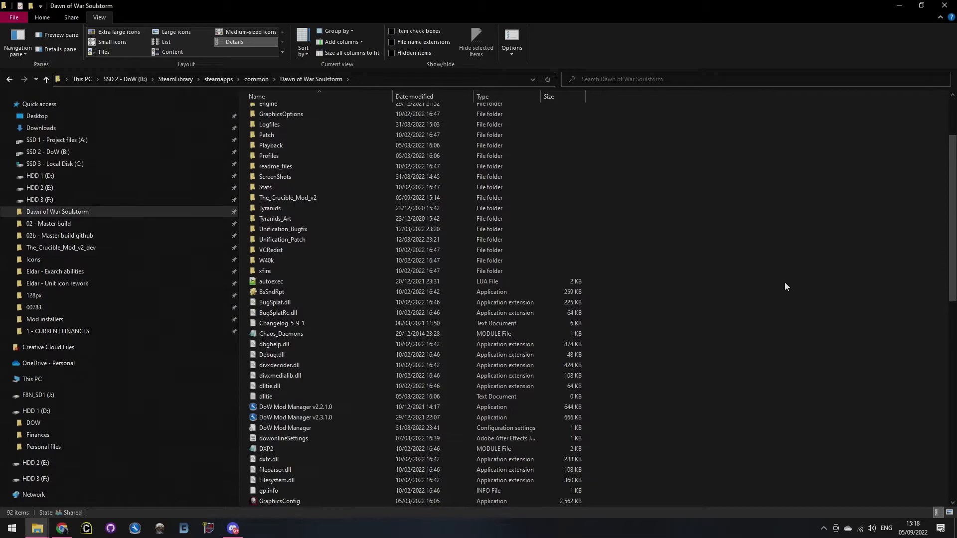
pyautogui.rightClick(317, 407)
pyautogui.click(163, 373)
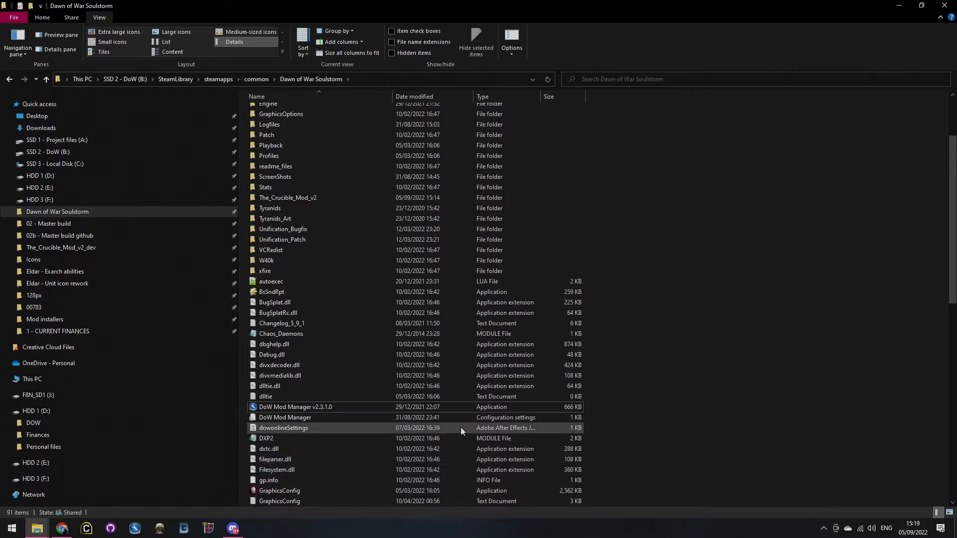
# - Check the size and file count of The_Crucible_Mod_v2 folder in its properties once more
pyautogui.rightClick(304, 197)
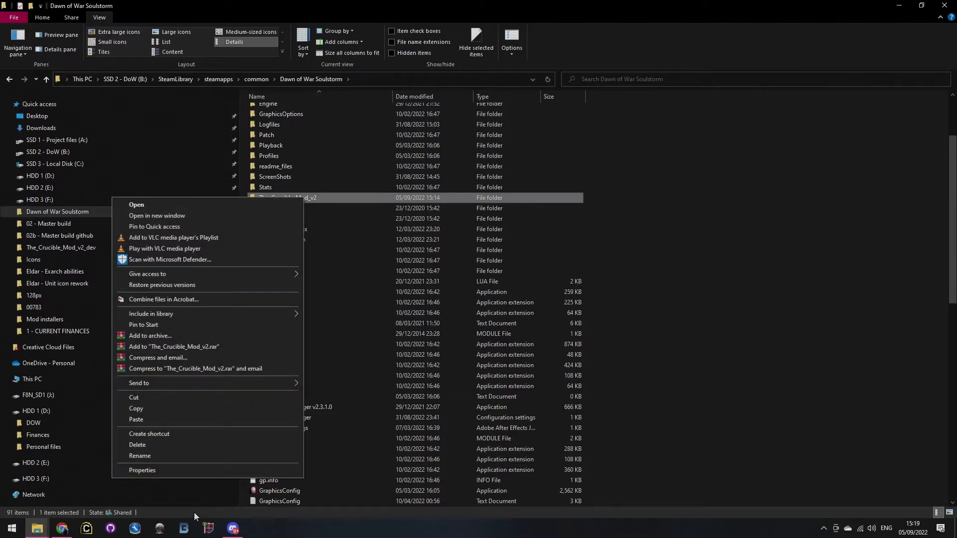
pyautogui.click(167, 468)
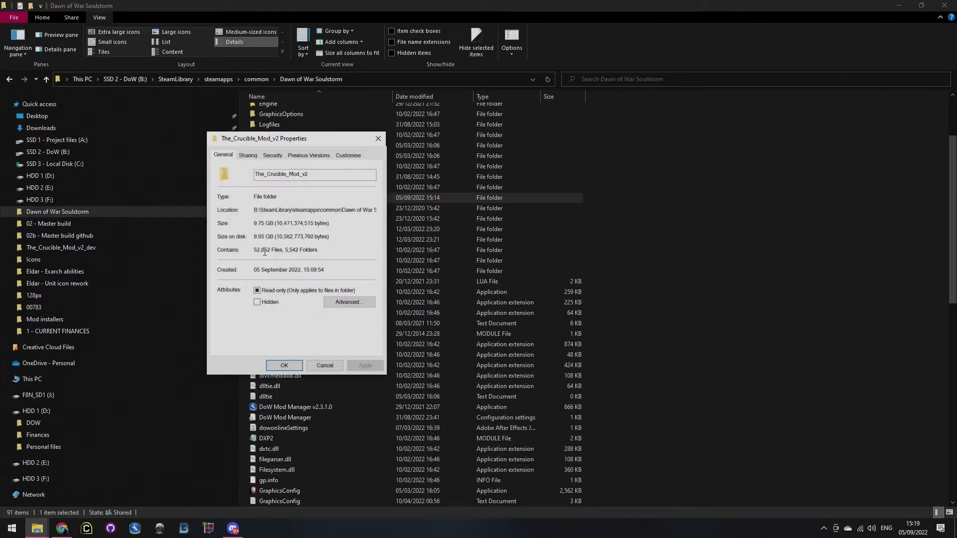
pyautogui.click(322, 367)
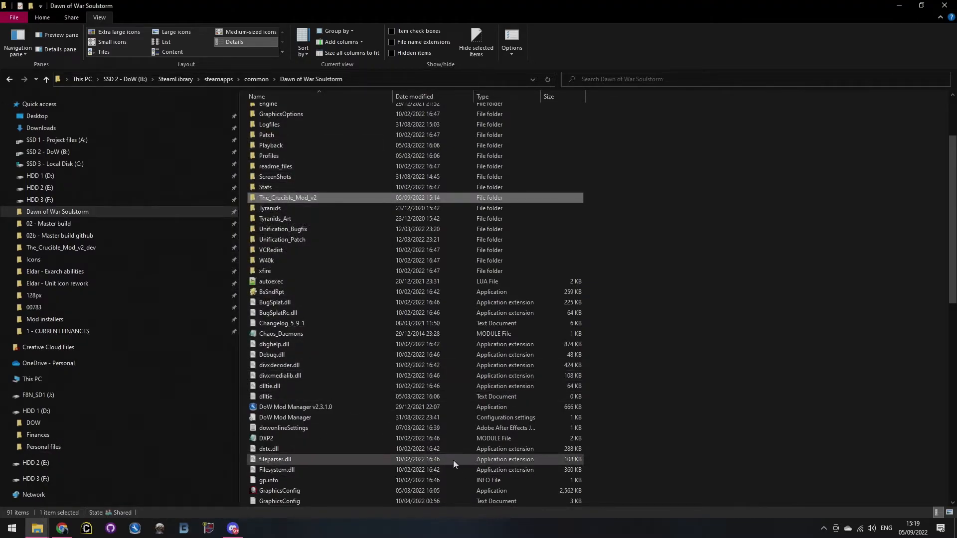
# - Launch DoW Mod Manager v2.3.1.0 from the Soulstorm folder and select The_Crucible_Mod_v2 among the installed mods to check its required mods
pyautogui.rightClick(280, 405)
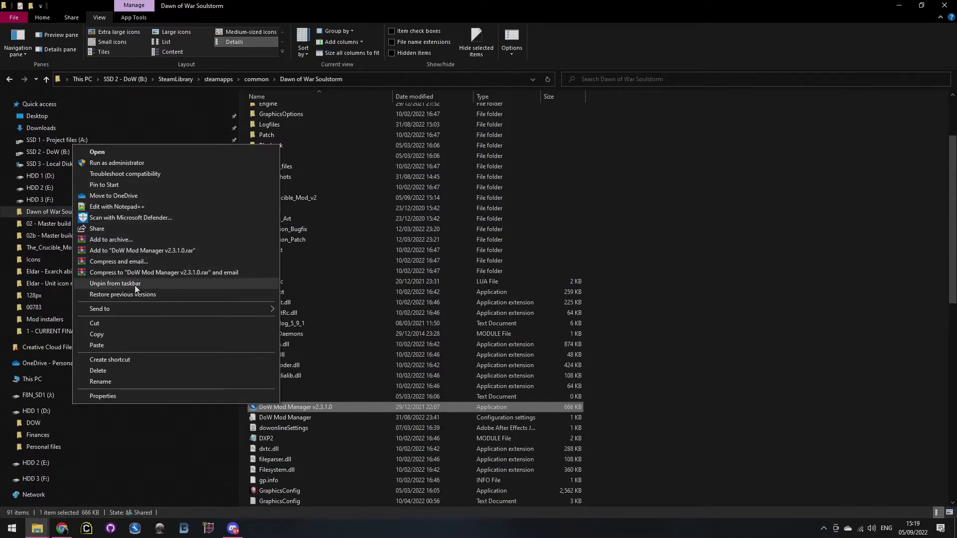
pyautogui.click(530, 520)
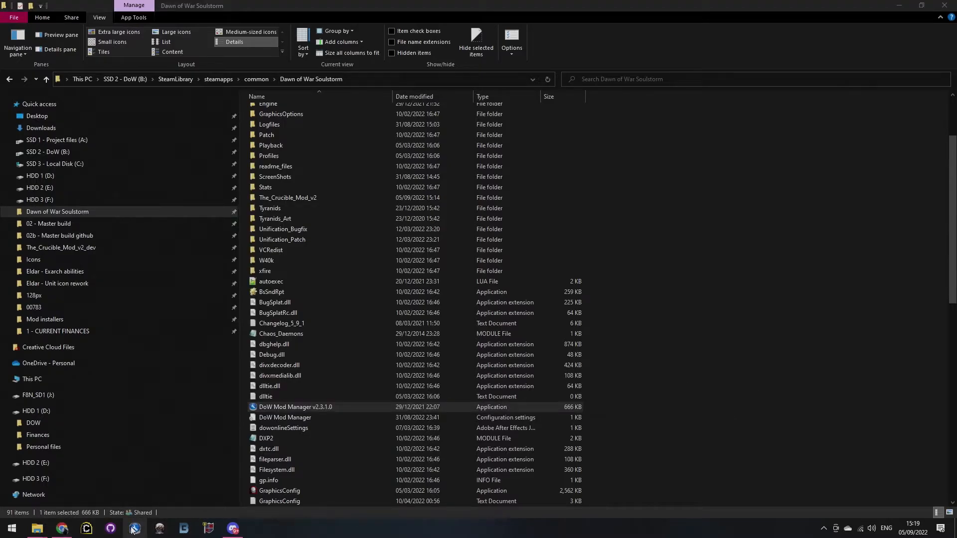
pyautogui.doubleClick(292, 407)
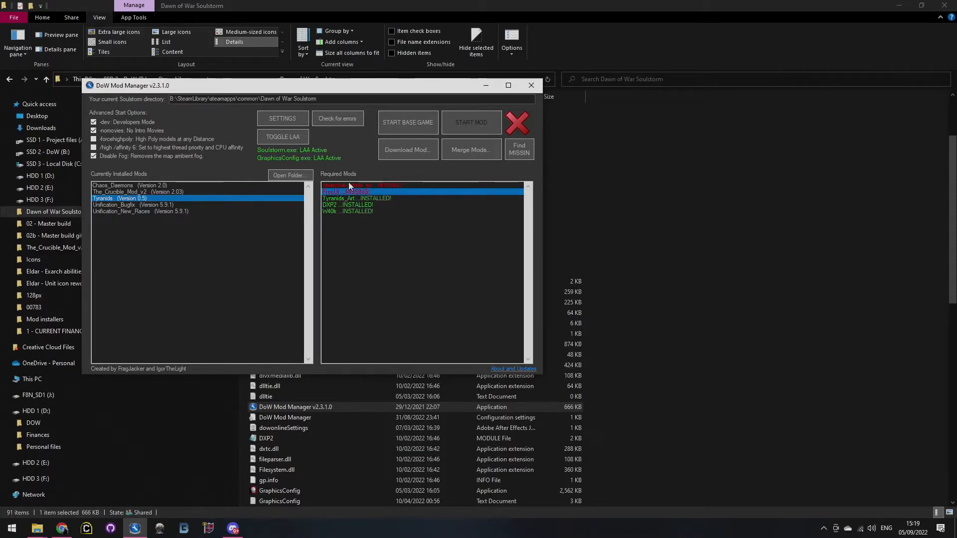
pyautogui.click(114, 186)
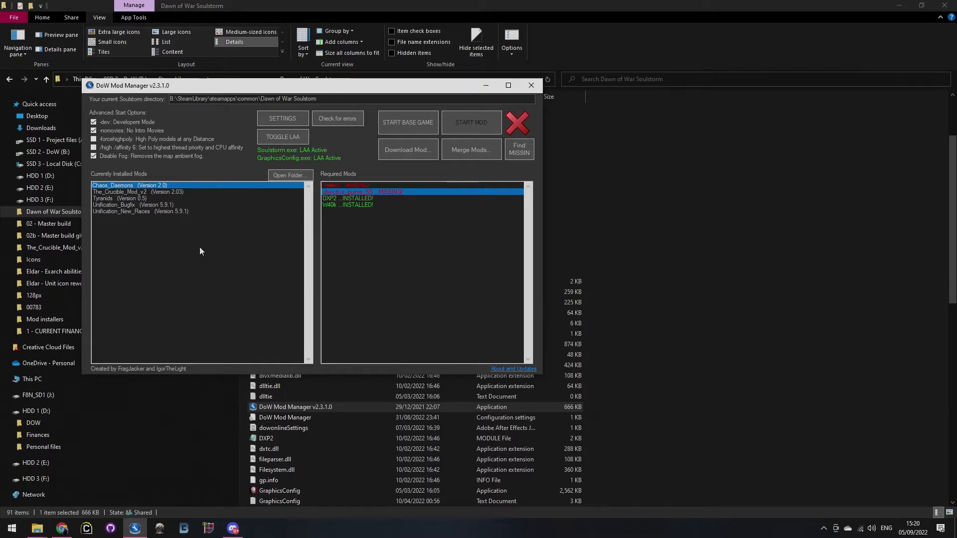
pyautogui.click(127, 193)
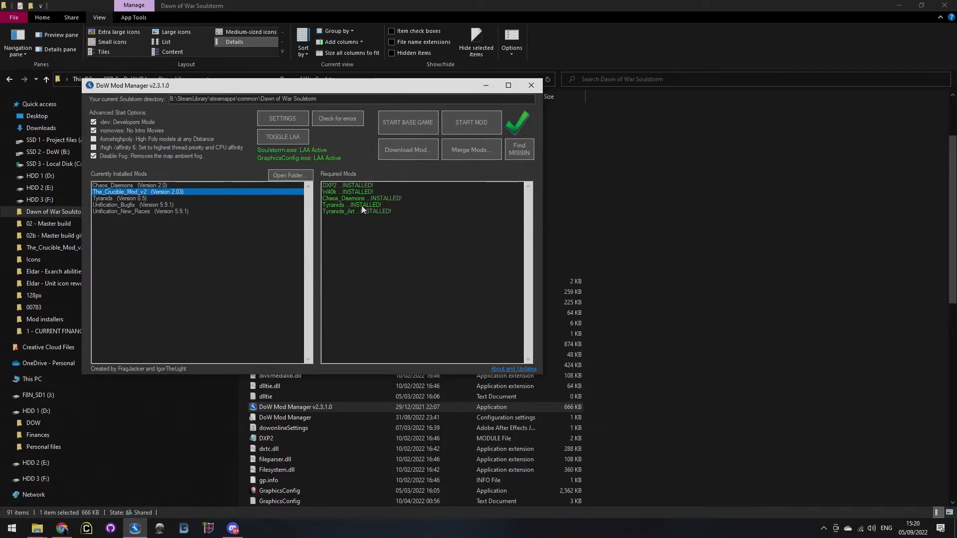
# - Toggle LAA off and back on for Soulstorm.exe and GraphicsConfig.exe
pyautogui.click(283, 138)
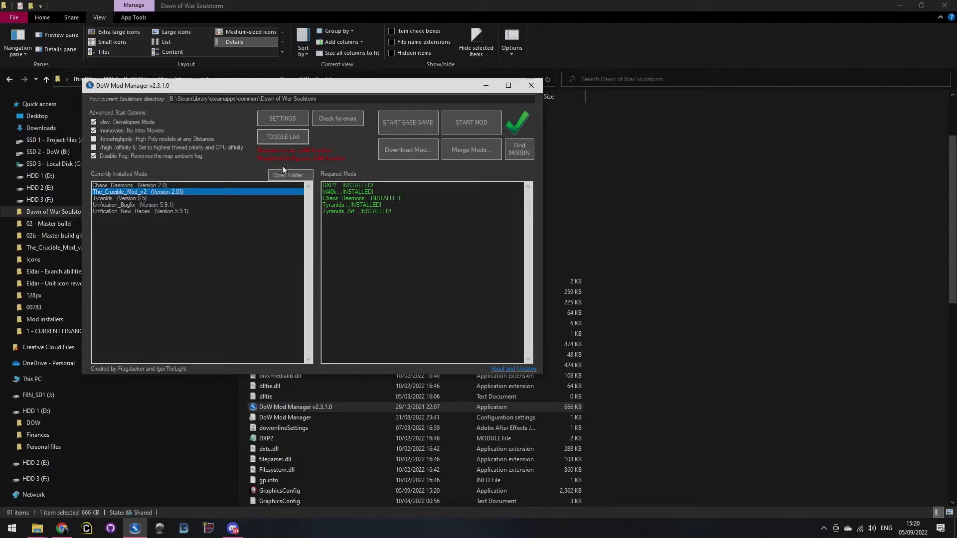
pyautogui.click(276, 142)
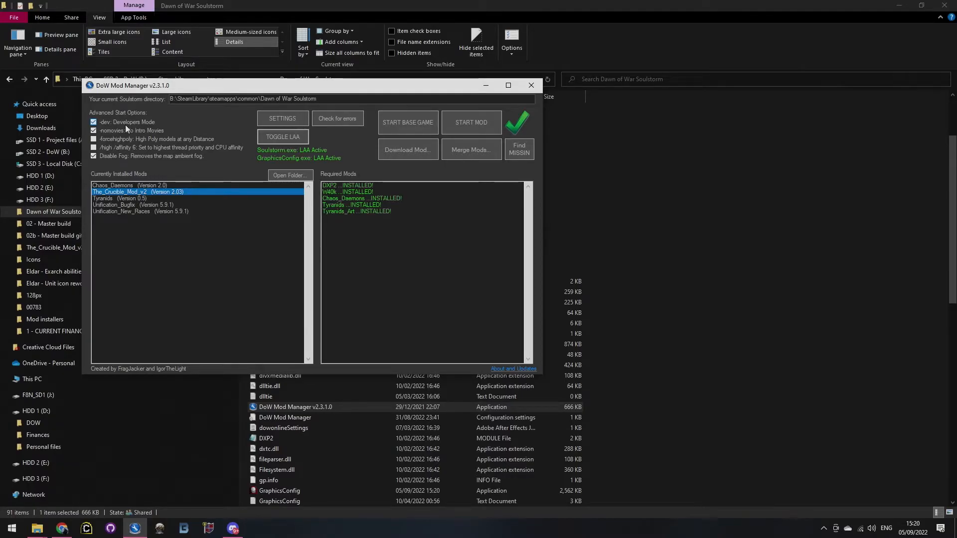
# - In the Logfiles folder inside Dawn of War Soulstorm, compress the log folder 2022-08-31.15-02-59 into a RAR archive of the same name
pyautogui.click(820, 227)
pyautogui.click(80, 213)
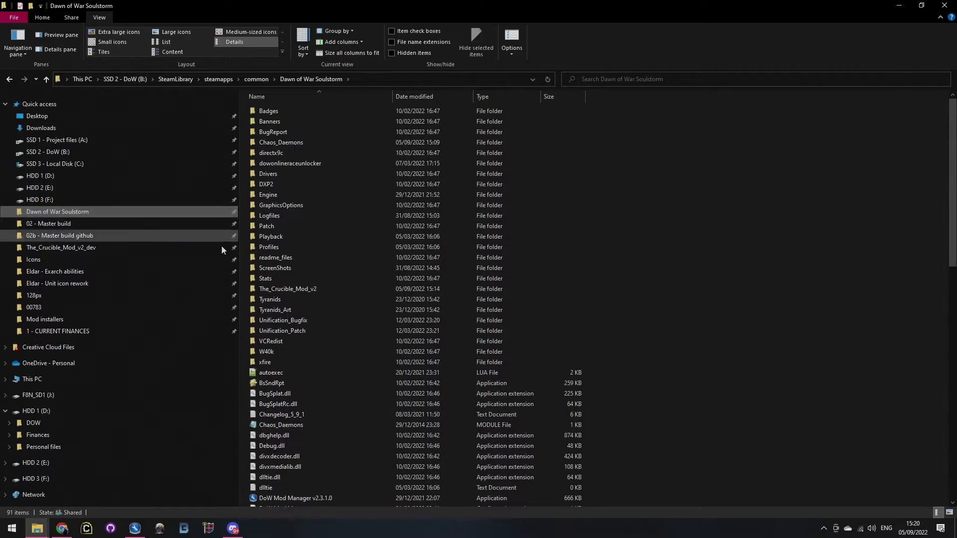
pyautogui.doubleClick(272, 216)
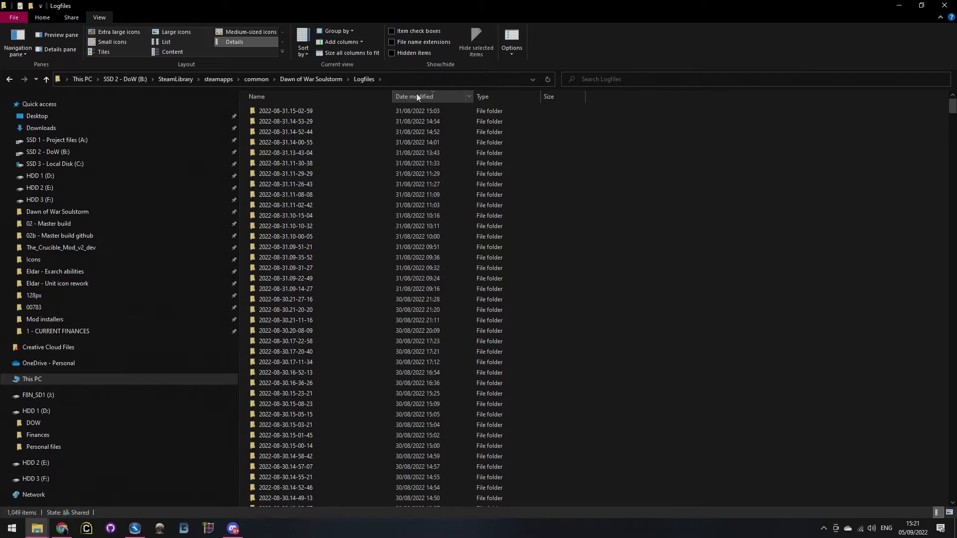
pyautogui.rightClick(268, 111)
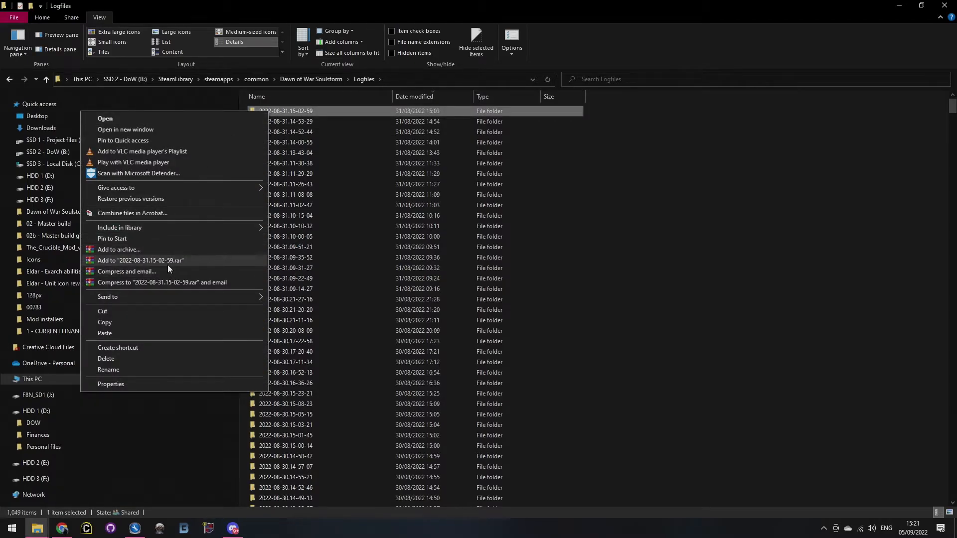
pyautogui.click(142, 260)
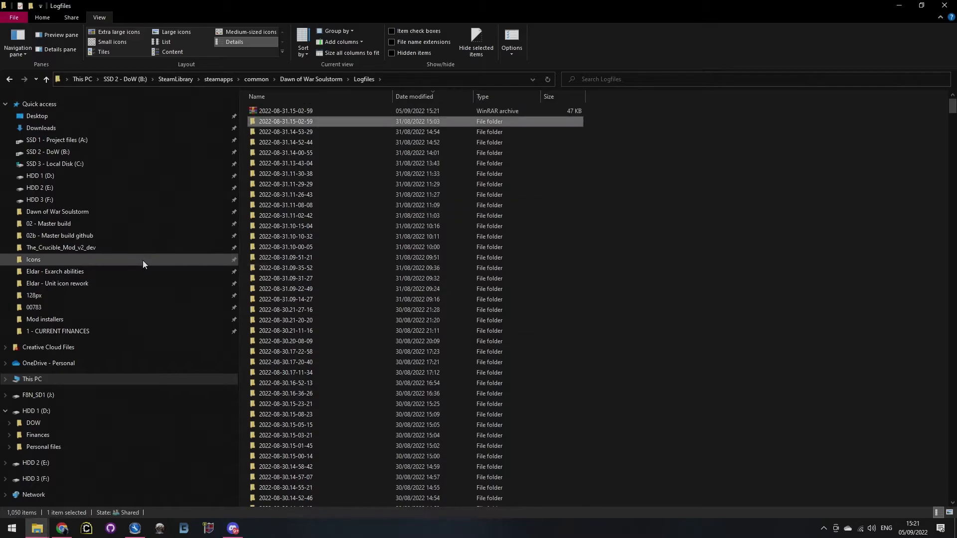
pyautogui.click(271, 110)
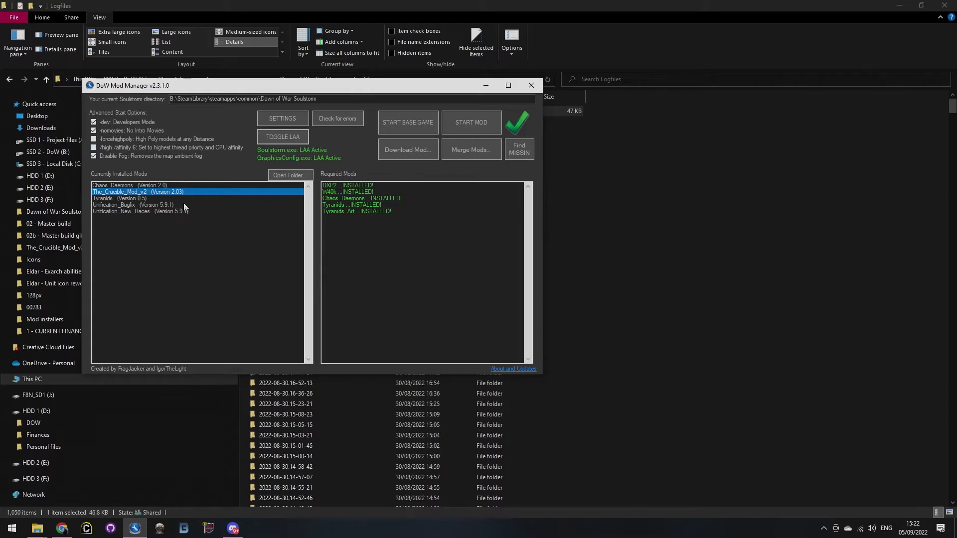
# - Start The_Crucible_Mod_v2 from DoW Mod Manager, allowing Steam Client Service to make changes, and quit the game from its main menu
pyautogui.click(475, 124)
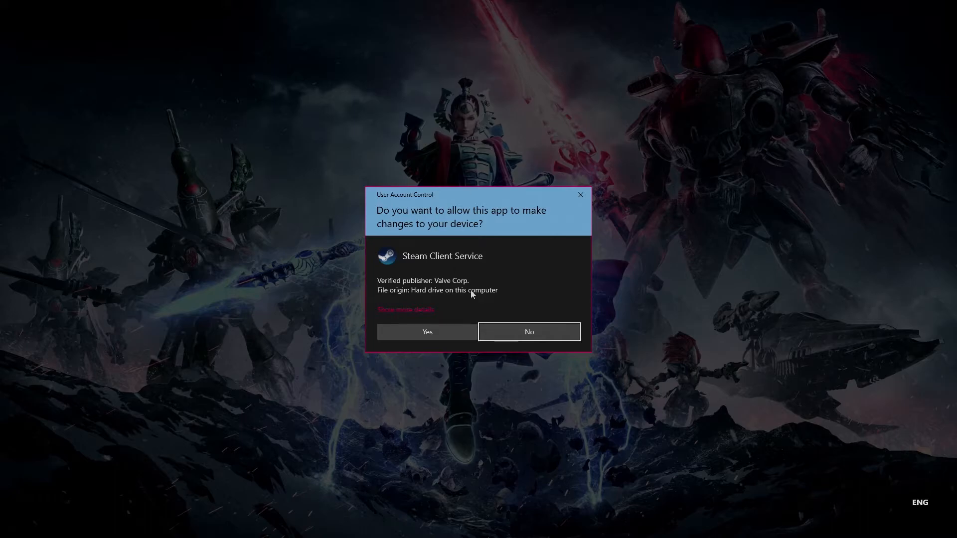
pyautogui.click(428, 333)
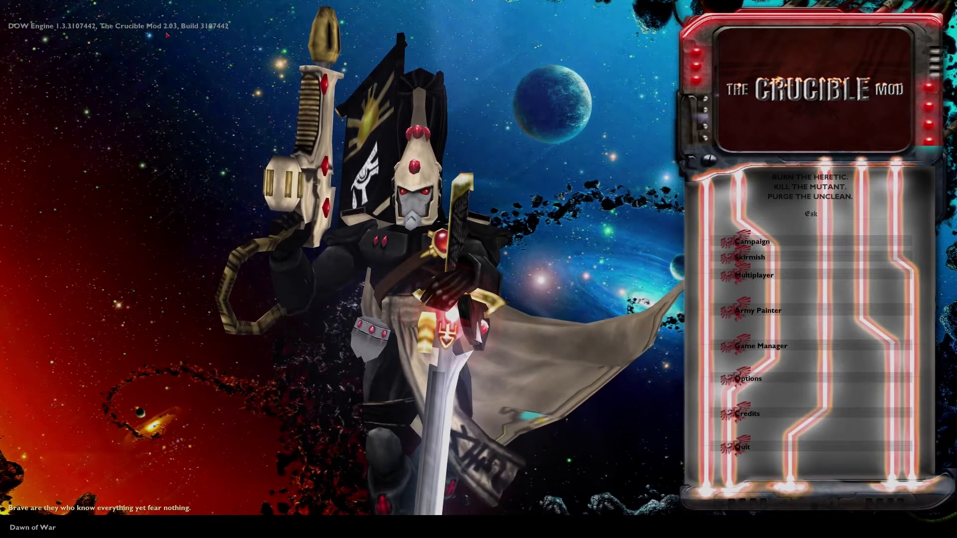
pyautogui.click(742, 447)
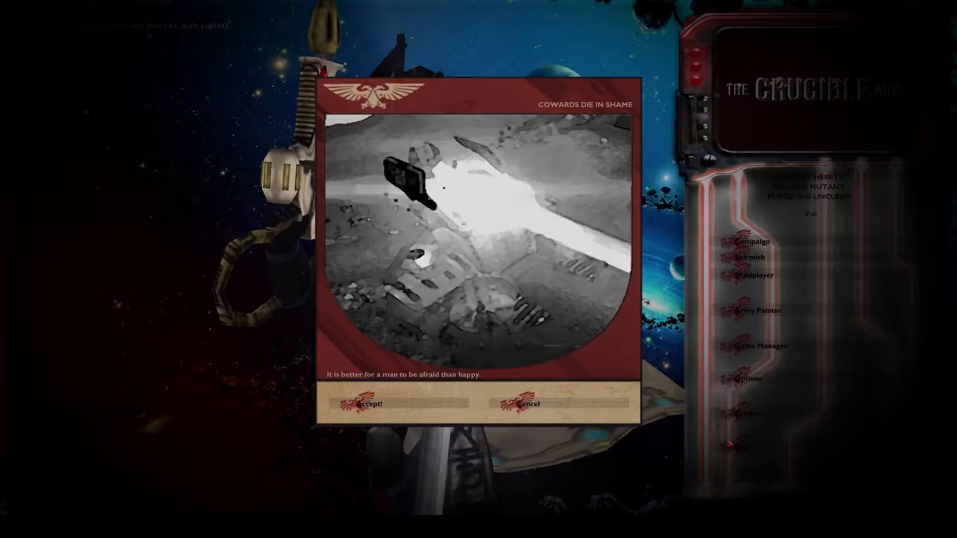
pyautogui.click(379, 405)
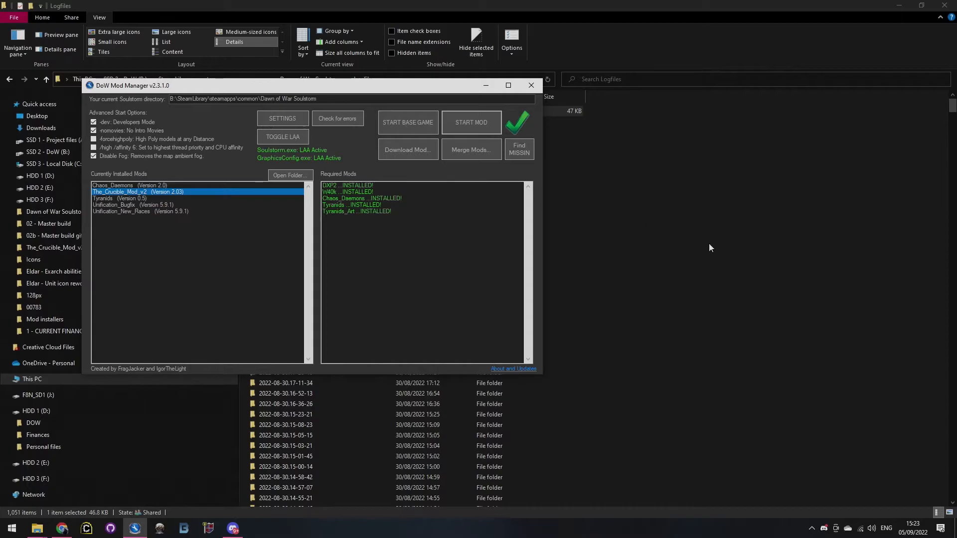
# - Run the GraphicsConfig application from the Dawn of War Soulstorm folder and proceed with Optimal Configuration
pyautogui.click(640, 8)
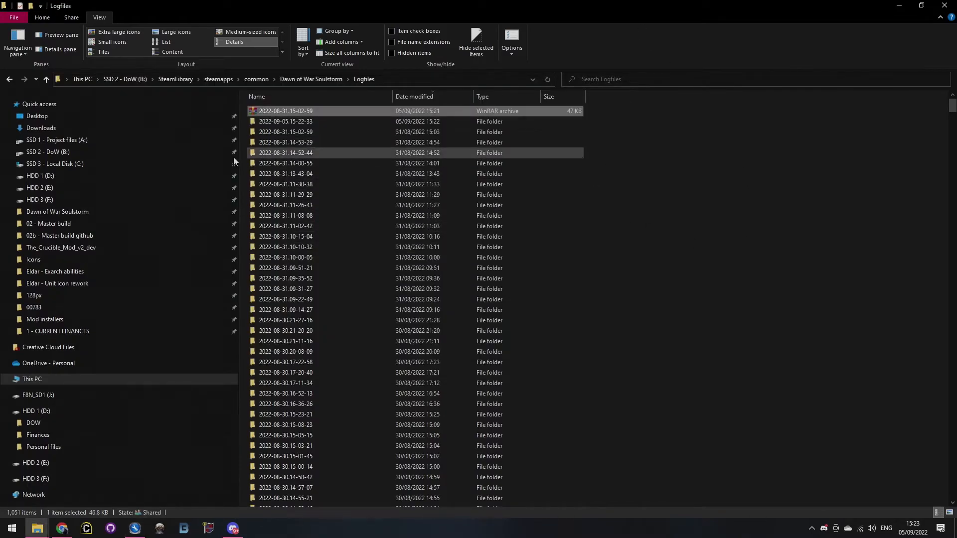
pyautogui.click(60, 213)
pyautogui.scroll(-9, 463, 325)
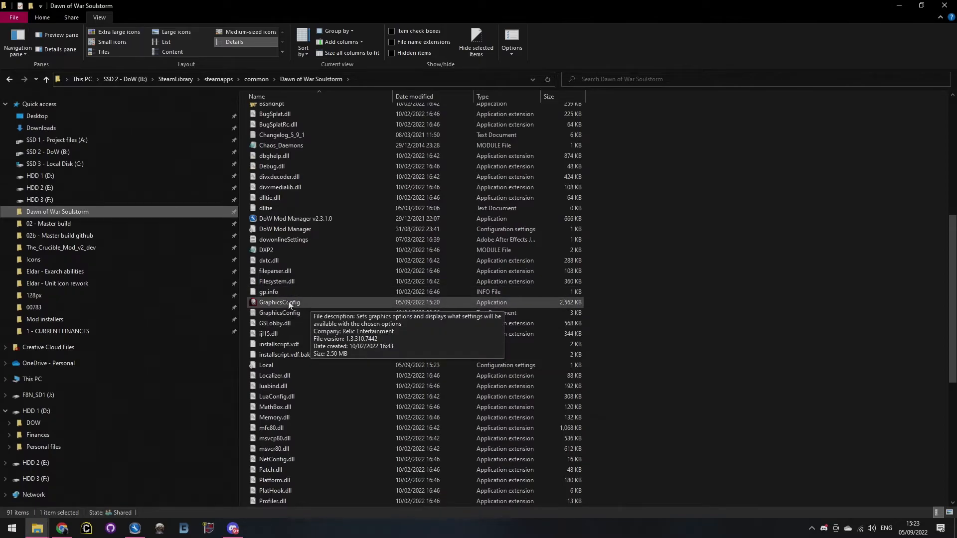
pyautogui.click(288, 302)
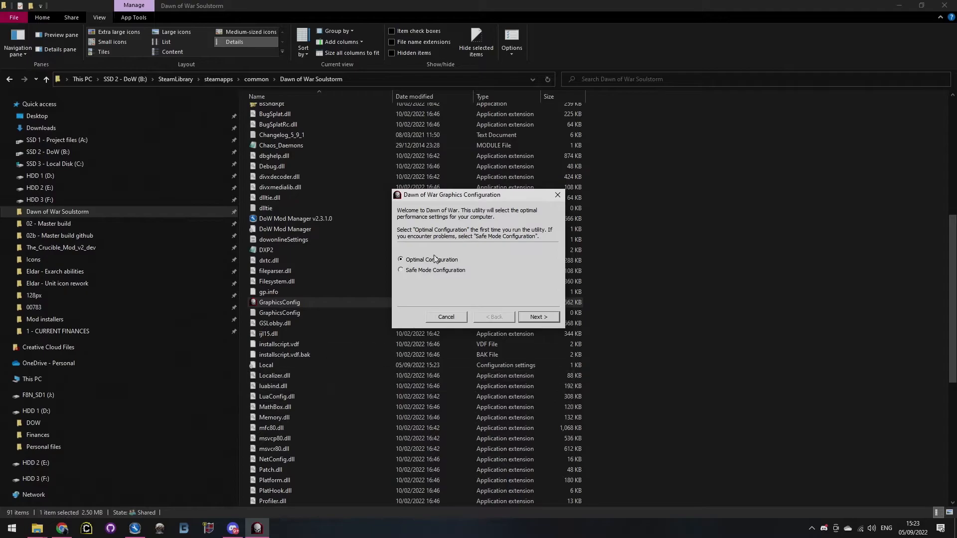
pyautogui.click(541, 319)
# - Choose Device(0): NVIDIA GeForce RTX 3080 Ti as the video card and set the resolution to 3840 by 2160, 32-bit
pyautogui.click(423, 260)
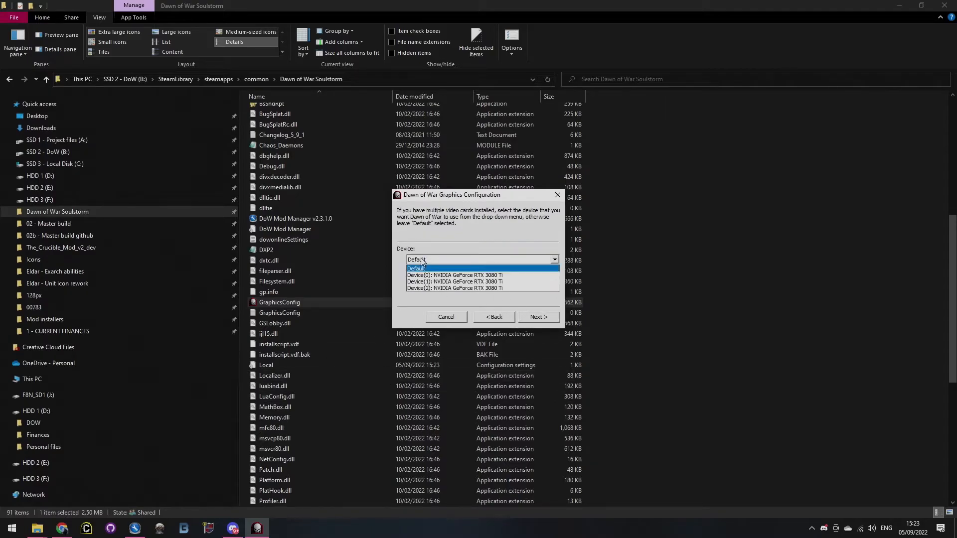
pyautogui.click(475, 276)
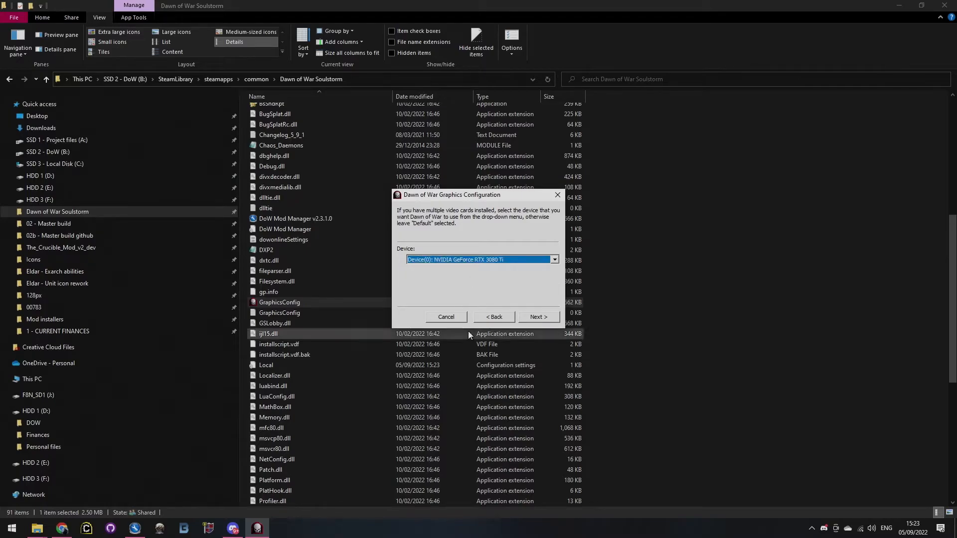
pyautogui.click(547, 318)
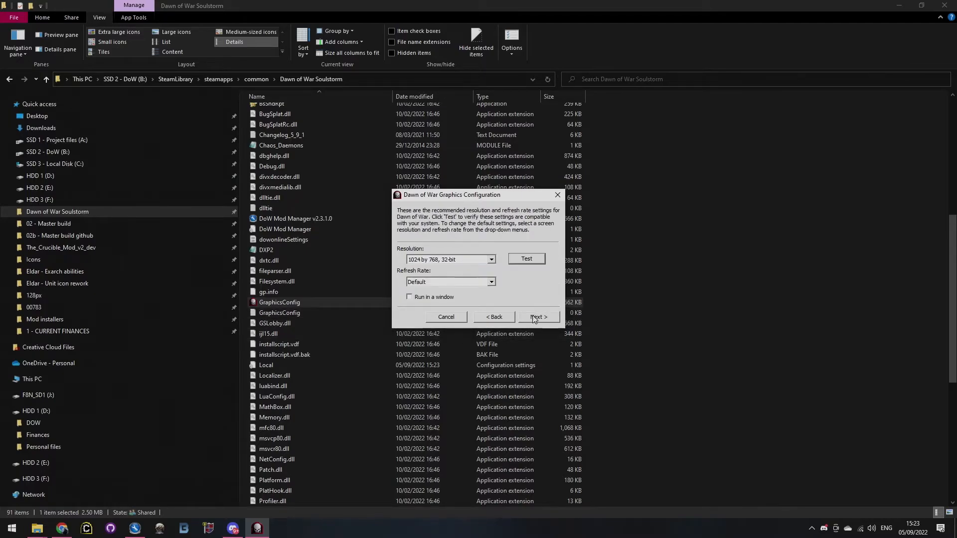
pyautogui.click(469, 260)
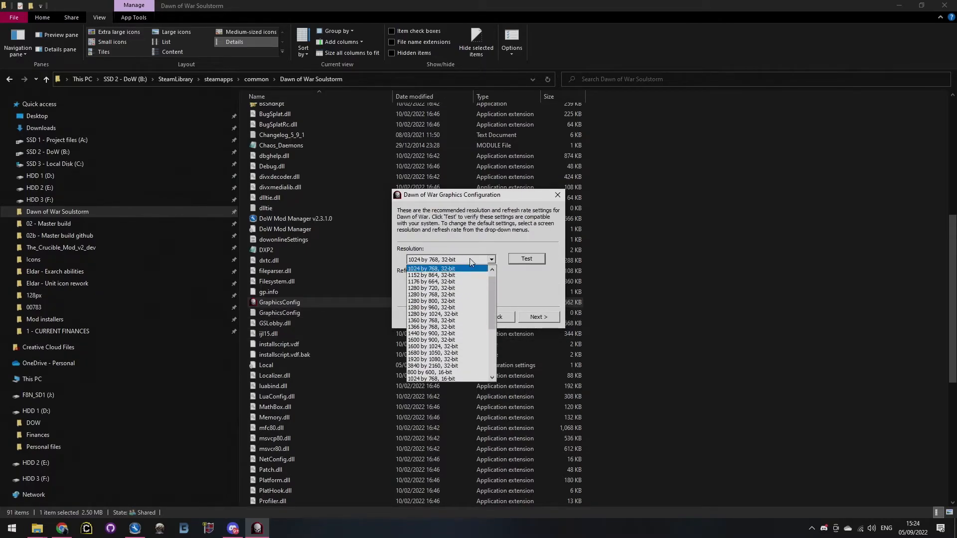
pyautogui.click(442, 366)
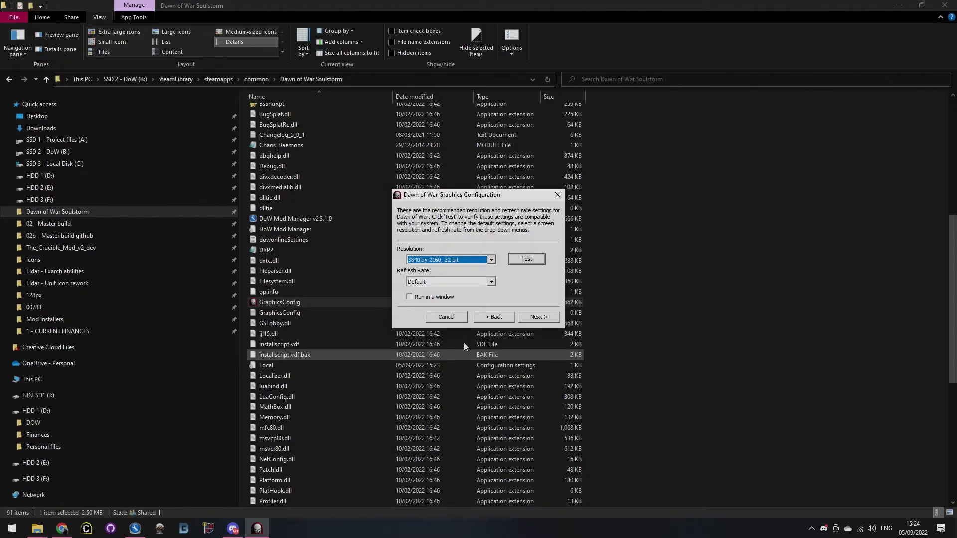
# - Run the rendering test, answer that everything displayed correctly, and finish the graphics configuration
pyautogui.click(527, 259)
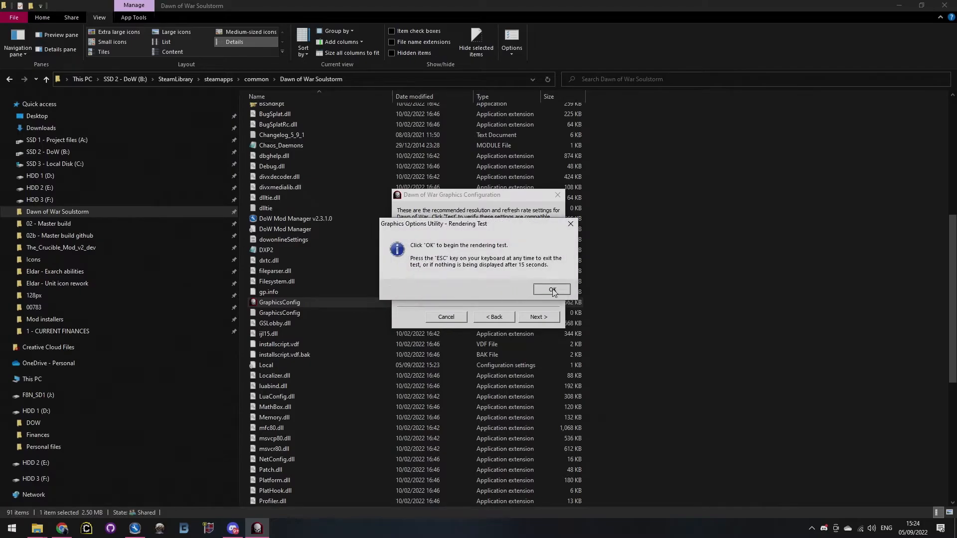
pyautogui.click(554, 289)
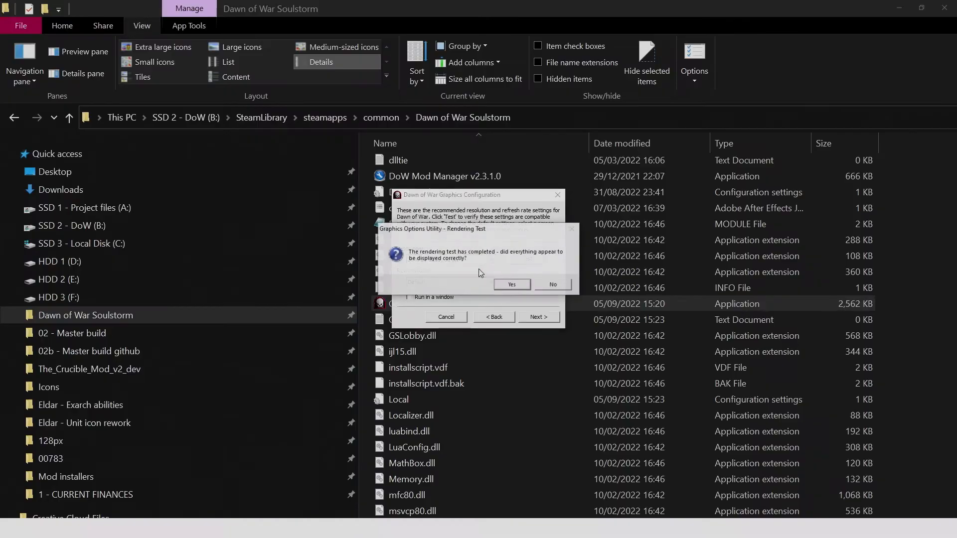
pyautogui.click(511, 285)
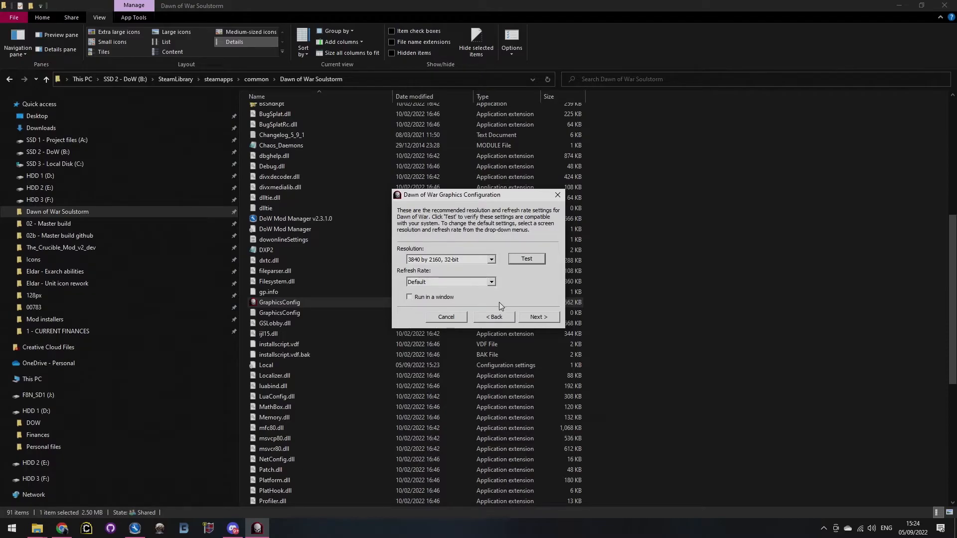
pyautogui.click(547, 315)
pyautogui.click(543, 317)
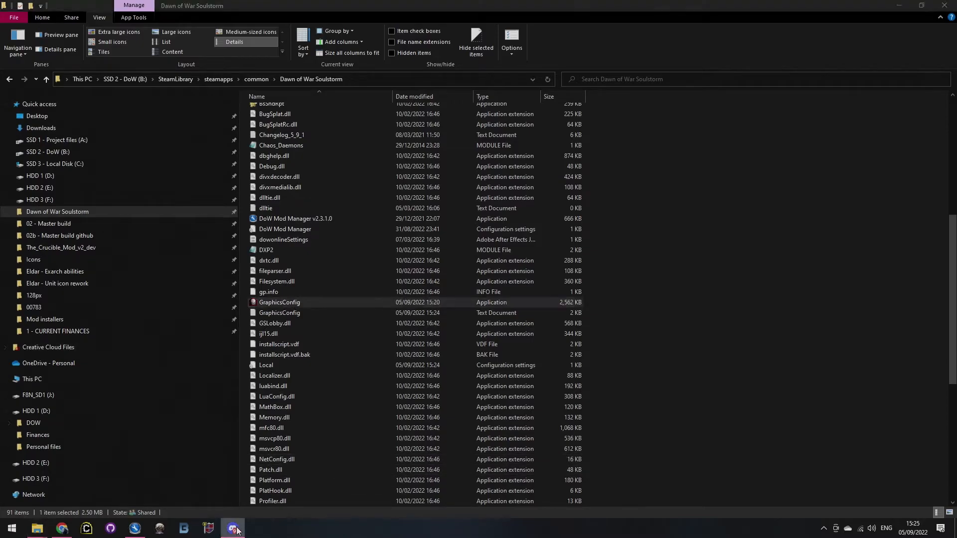
# - Search Google for "dawn of war dowonline" in Chrome and open the DowOnline website
pyautogui.click(135, 529)
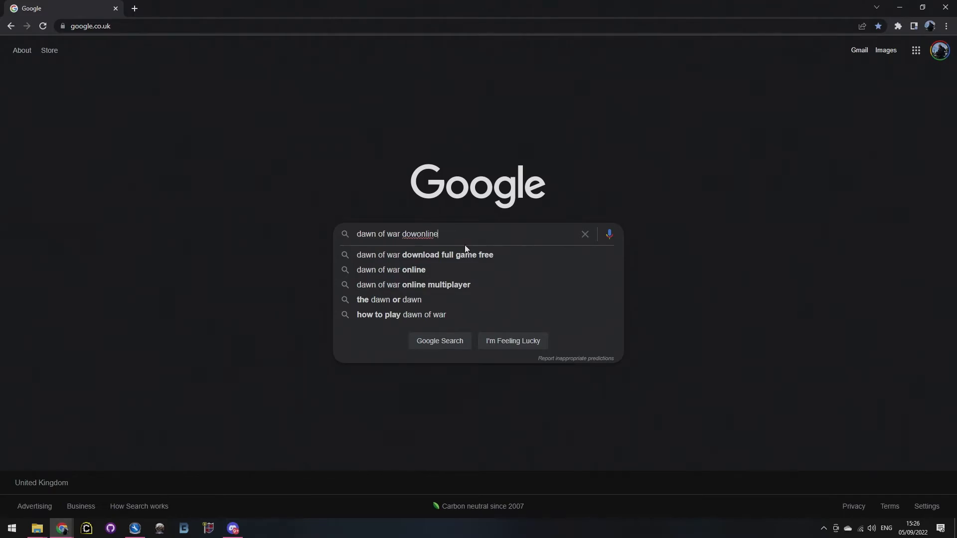
pyautogui.press('Return')
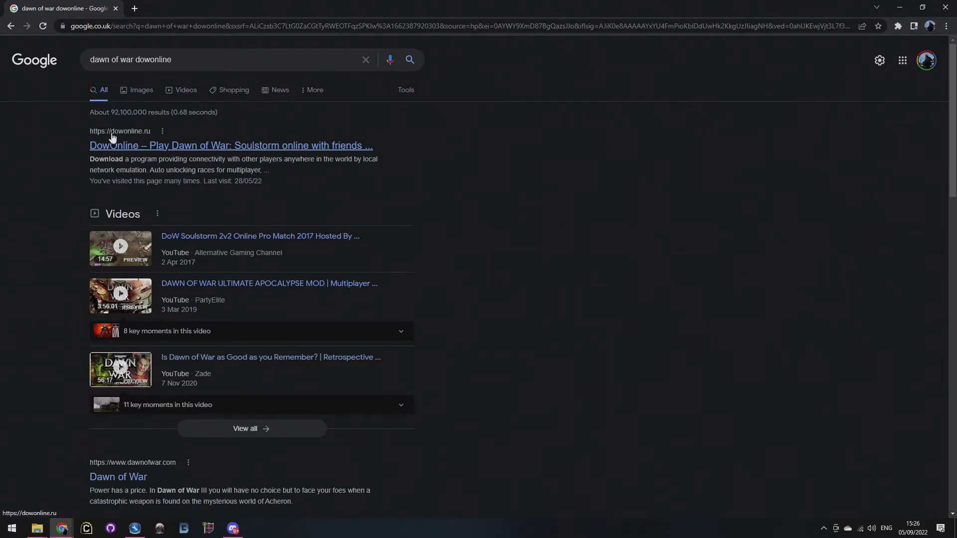
pyautogui.click(145, 143)
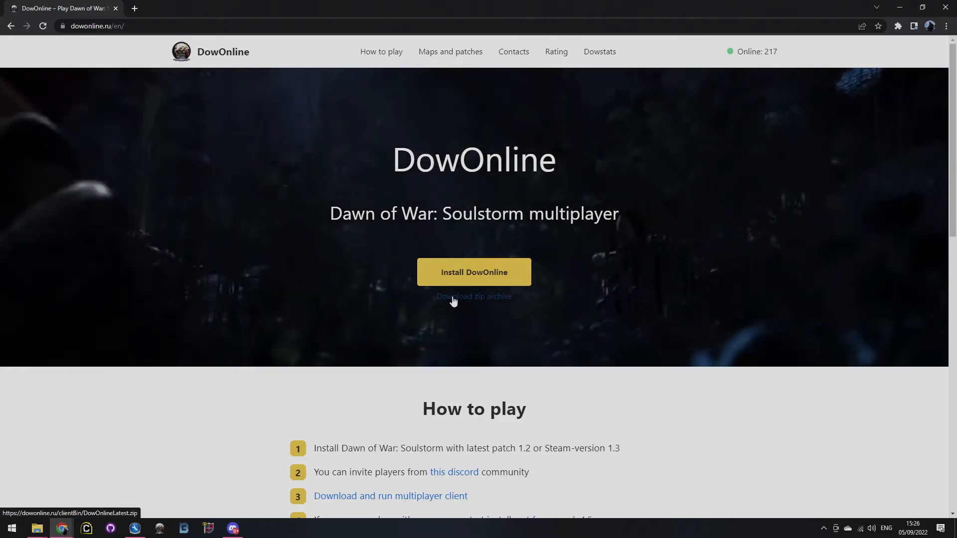
# - Download the DowOnline zip archive and go to the Downloads folder in File Explorer
pyautogui.rightClick(452, 297)
pyautogui.click(442, 297)
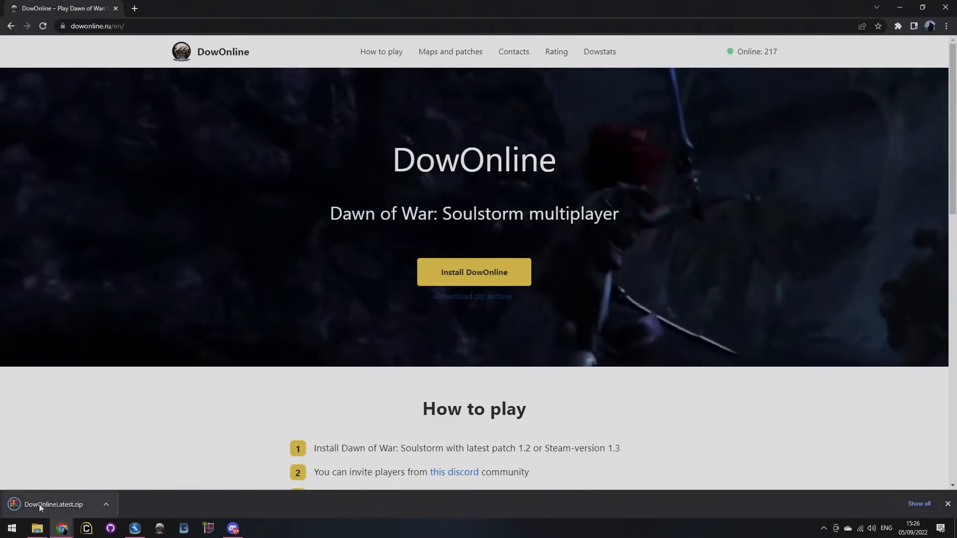
pyautogui.click(37, 529)
pyautogui.click(49, 507)
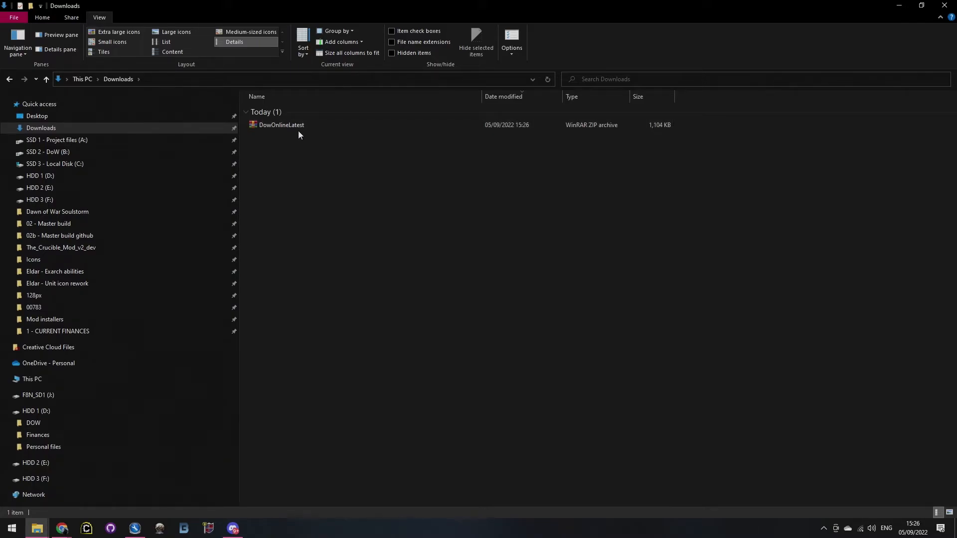
# - Extract the DowOnlineLatest archive into its own folder in Downloads and open that folder
pyautogui.click(285, 129)
pyautogui.rightClick(282, 125)
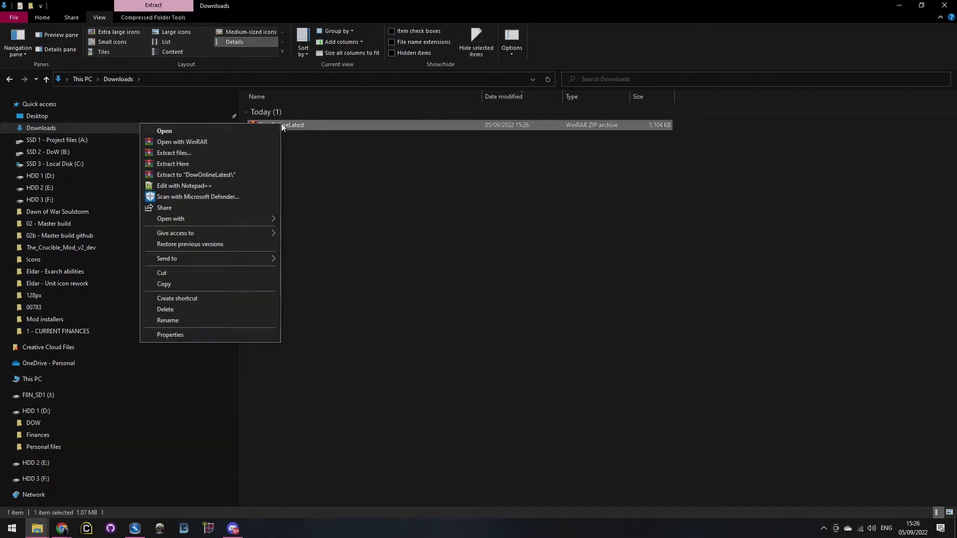
pyautogui.click(208, 174)
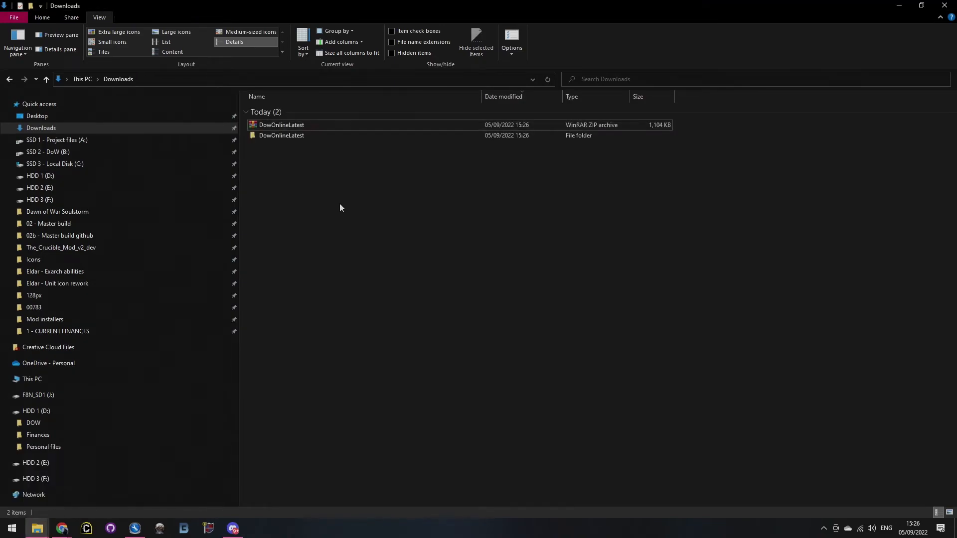
pyautogui.doubleClick(277, 136)
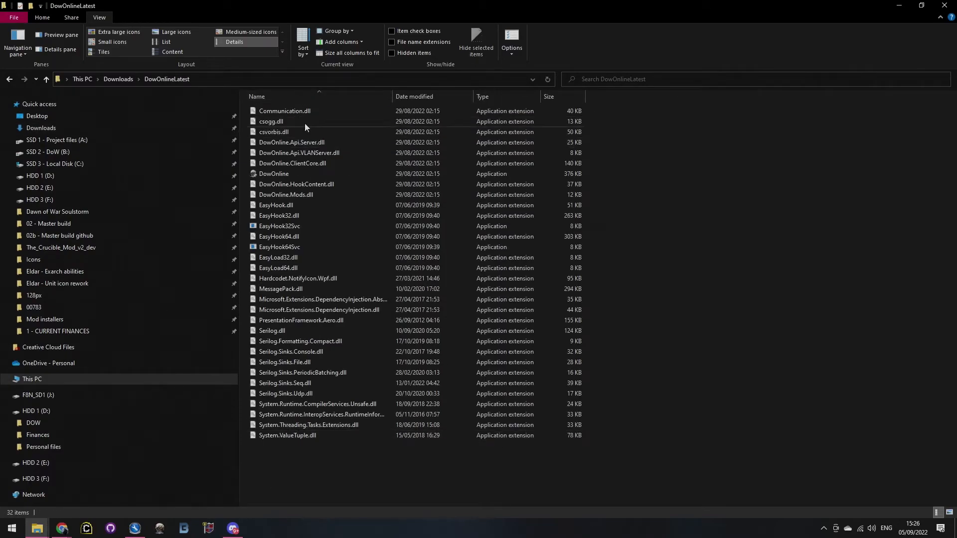
# - Copy the extracted DowOnlineLatest folder and go to the Steam library's common folder, which holds Dawn of War Soulstorm
pyautogui.click(109, 79)
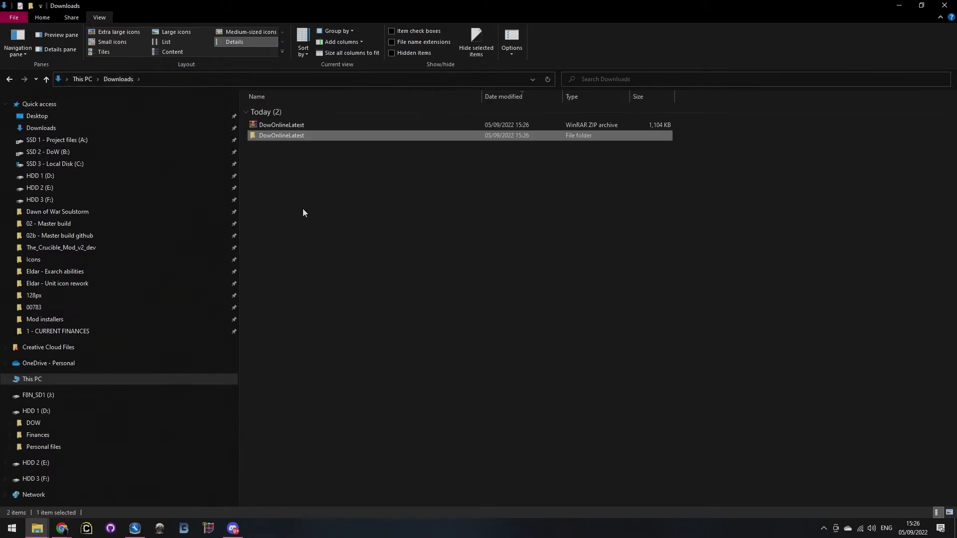
pyautogui.rightClick(276, 137)
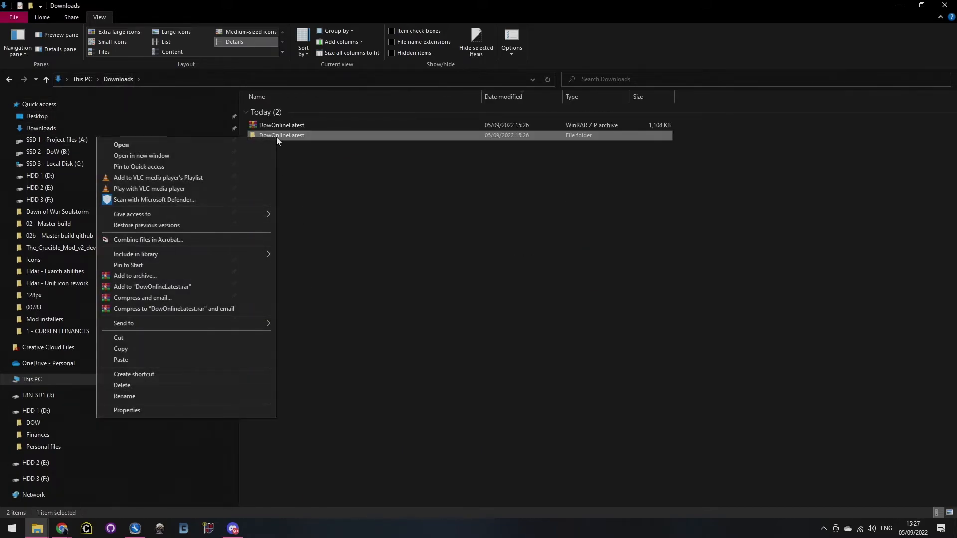
pyautogui.click(140, 350)
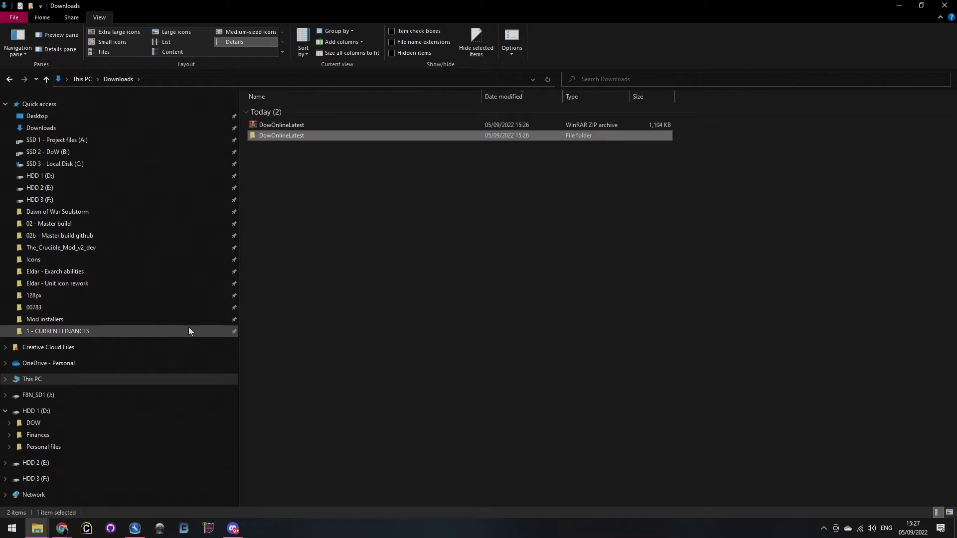
pyautogui.click(68, 219)
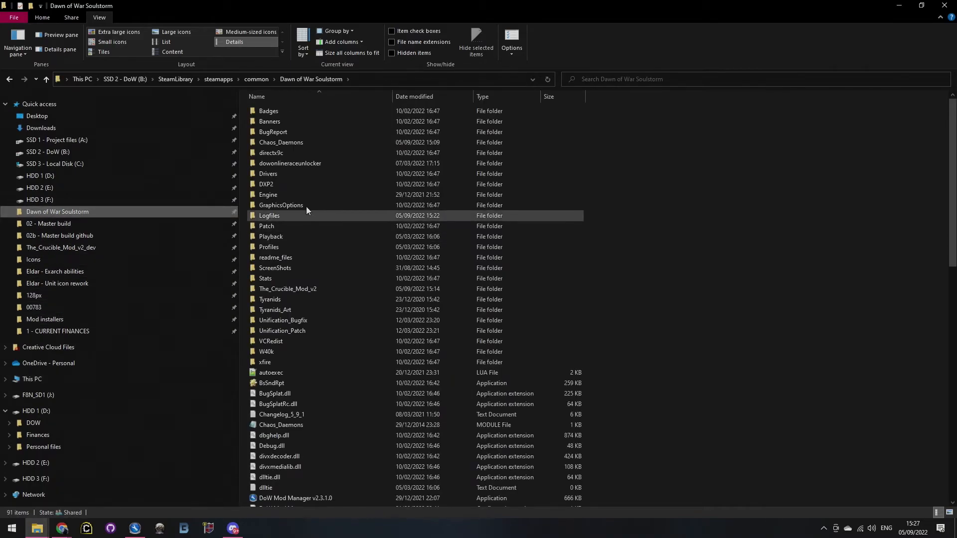
pyautogui.click(256, 79)
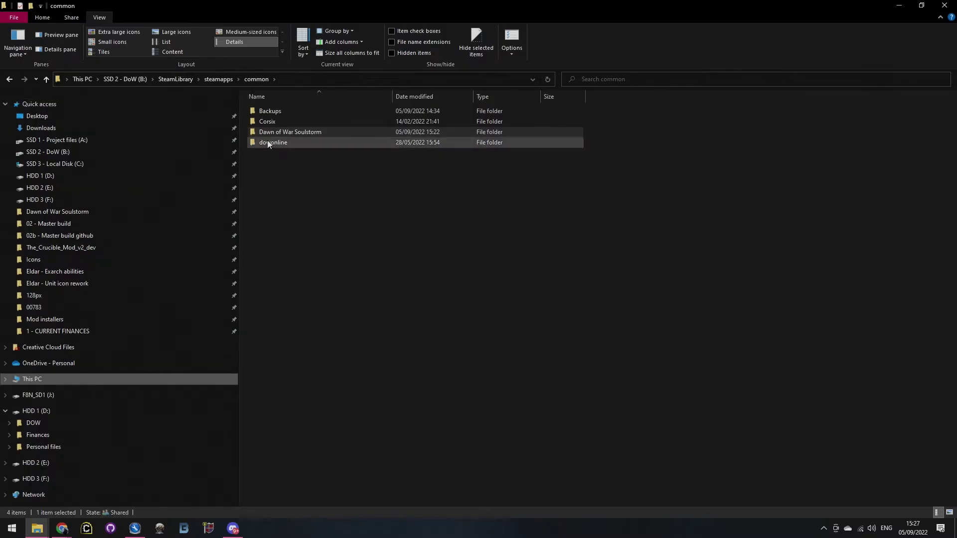
# - Open the dowonline folder in common and view the available actions for the DowOnline application, including its taskbar pinning
pyautogui.moveTo(275, 144)
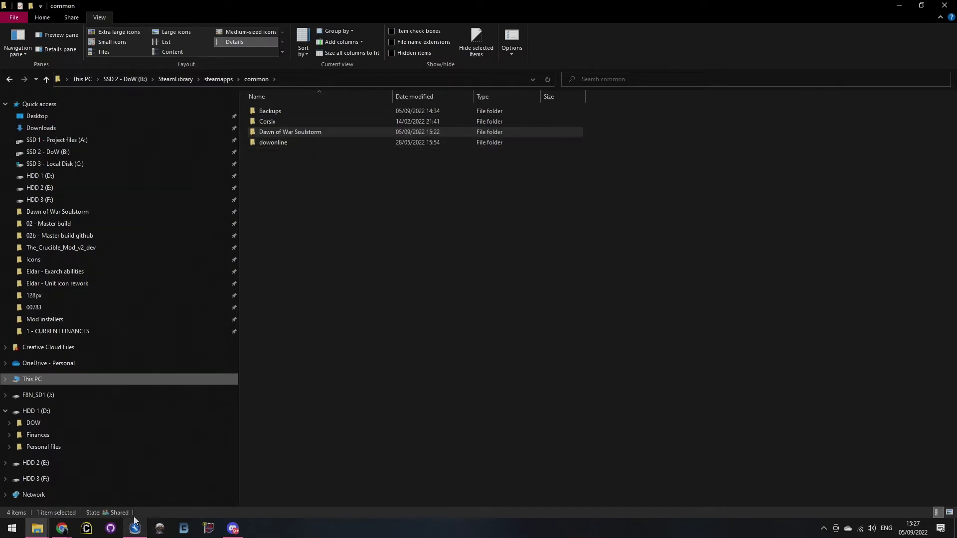
pyautogui.doubleClick(267, 142)
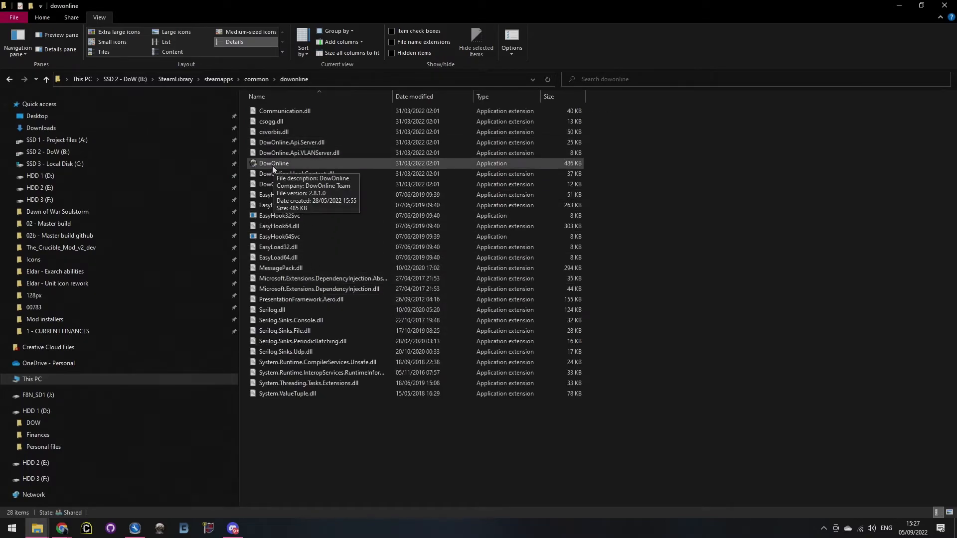
pyautogui.rightClick(270, 165)
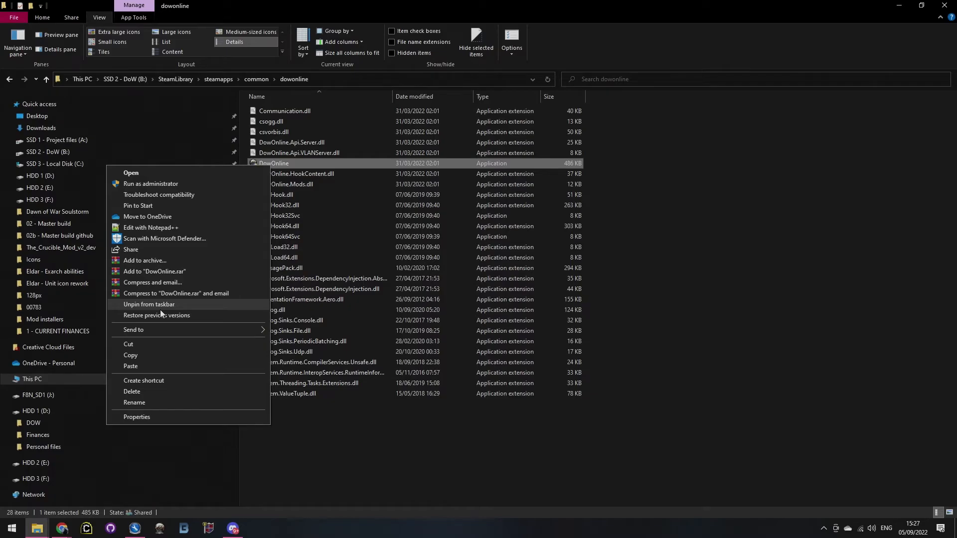
pyautogui.click(362, 468)
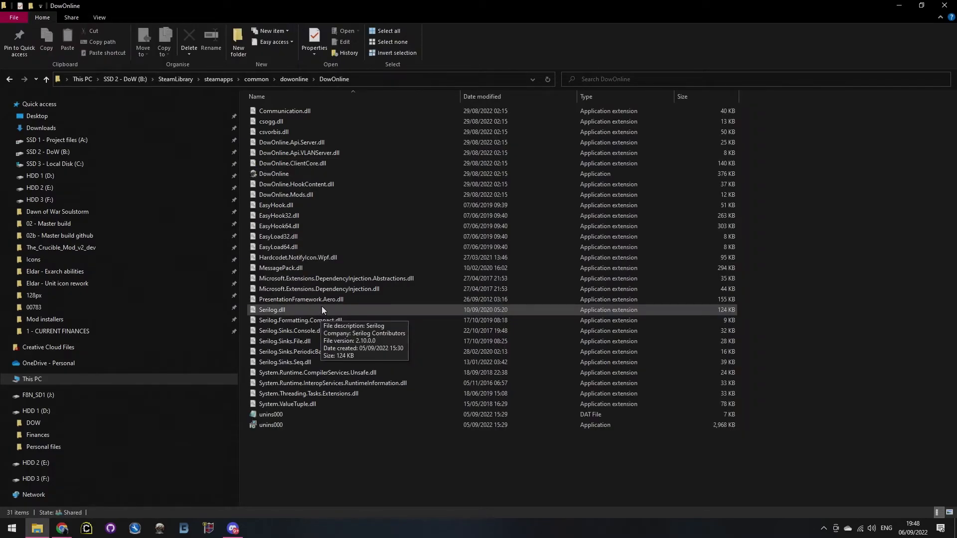
# - Run the DowOnline application, allow it to make changes, and move the launcher window towards the middle of the screen
pyautogui.doubleClick(277, 173)
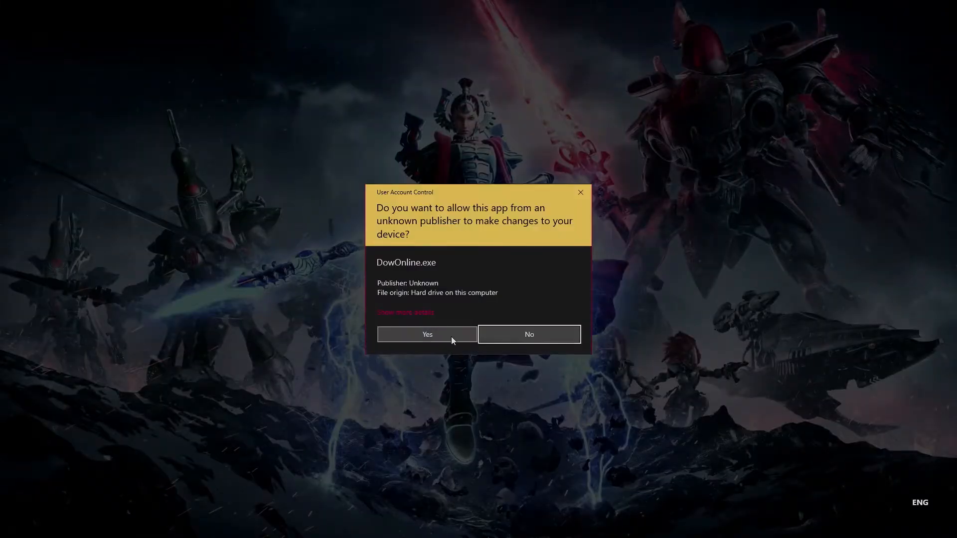
pyautogui.click(450, 336)
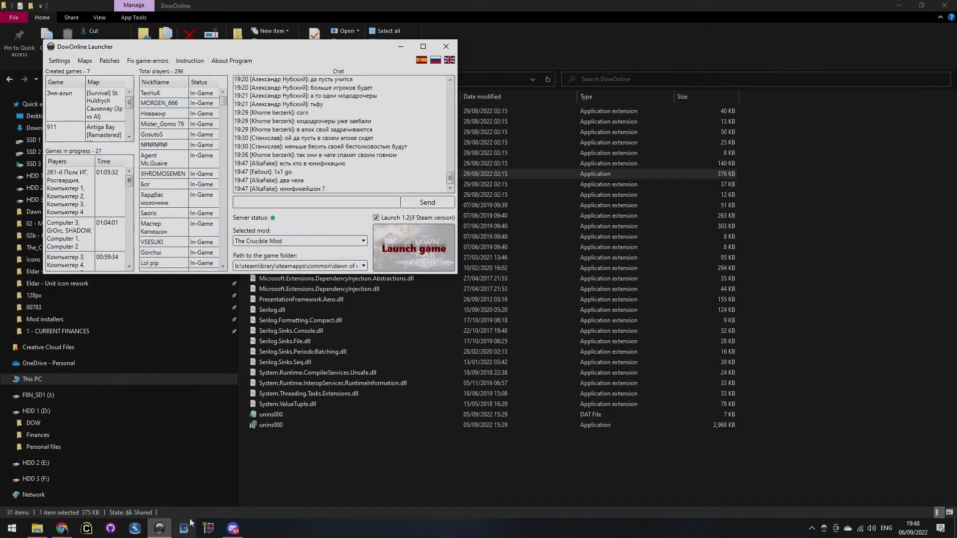
pyautogui.moveTo(255, 49); pyautogui.dragTo(453, 96)
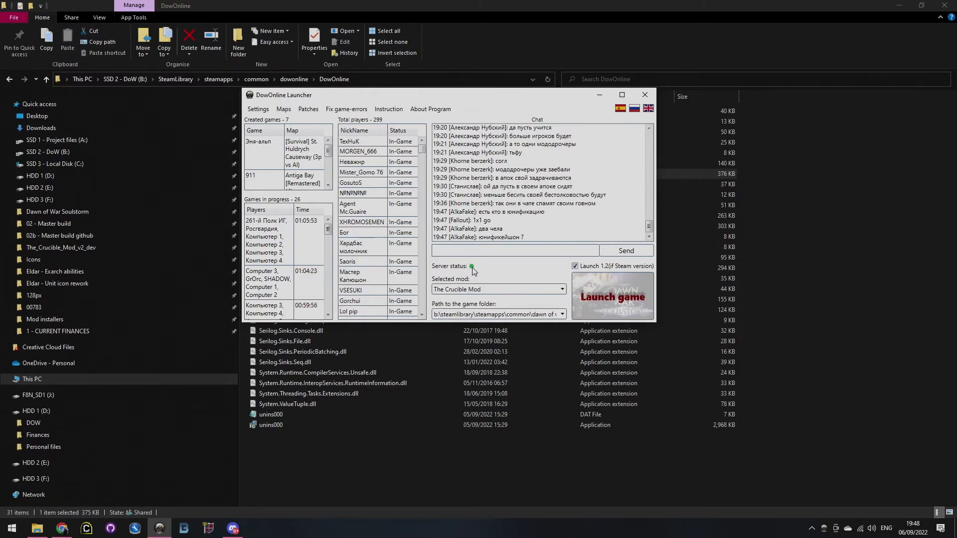
# - Choose The Crucible Mod as the selected mod in DowOnline Launcher
pyautogui.click(468, 292)
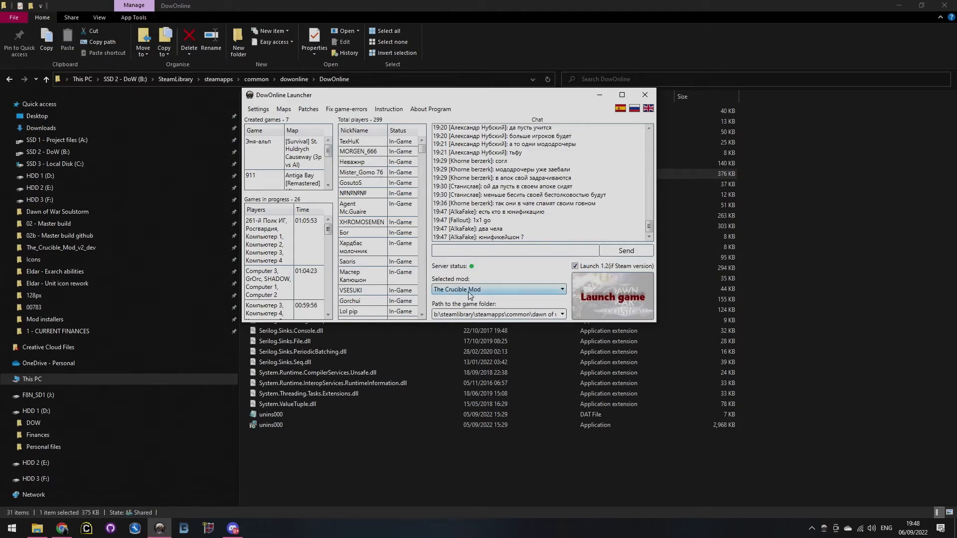
pyautogui.click(469, 293)
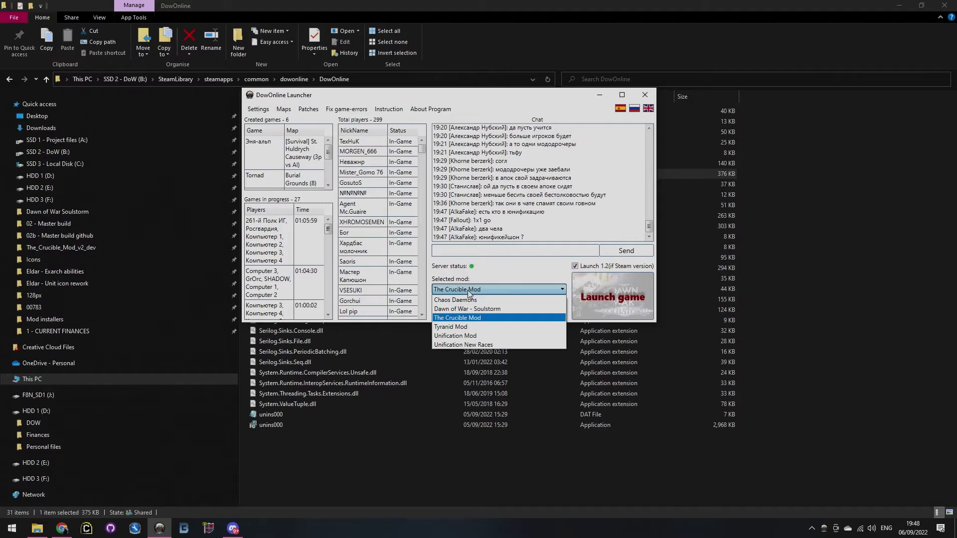
pyautogui.click(464, 319)
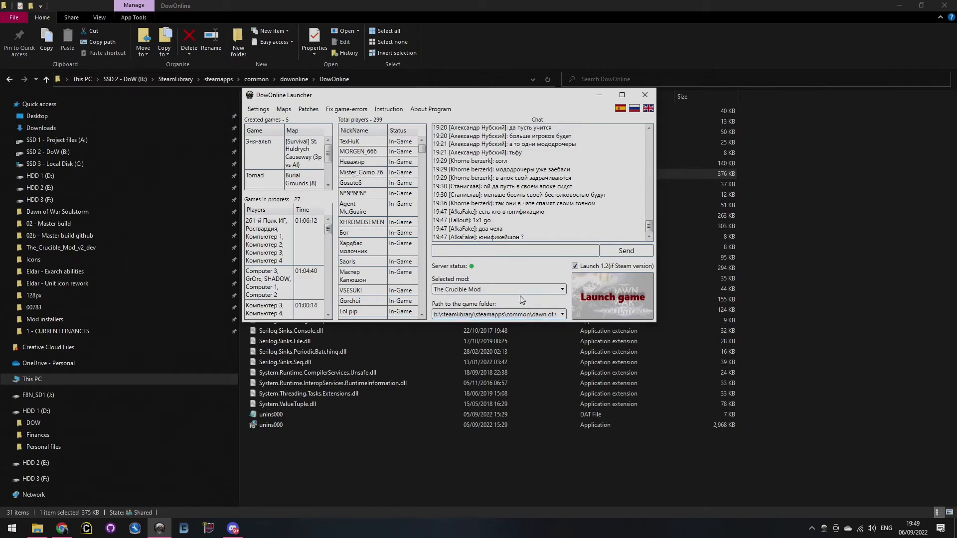
# - Review the launcher's settings and its list of available maps, closing each window
pyautogui.click(258, 109)
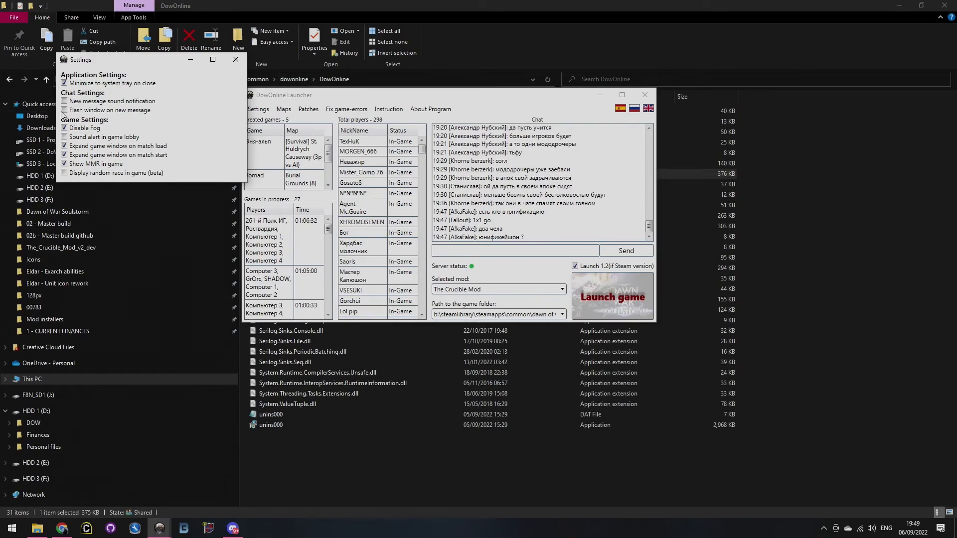
pyautogui.click(236, 59)
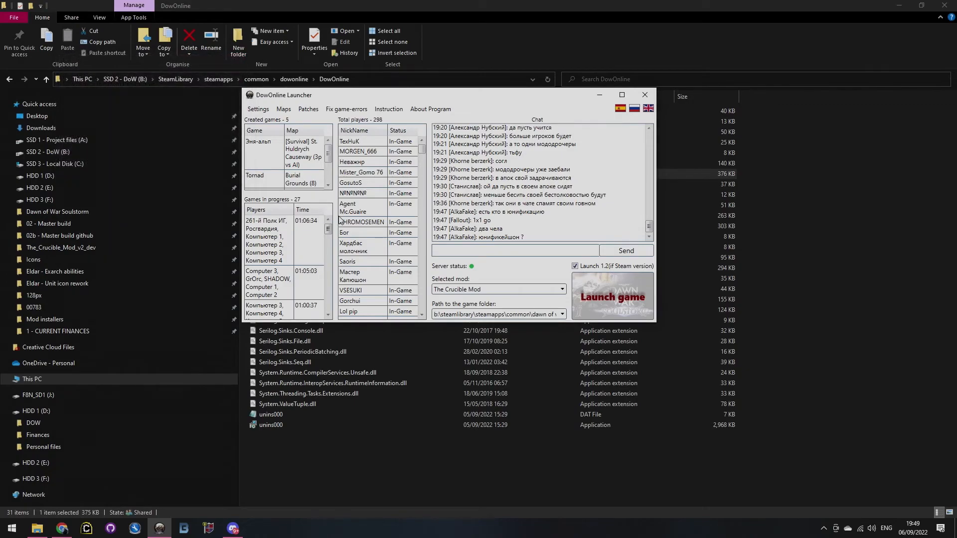
pyautogui.click(284, 109)
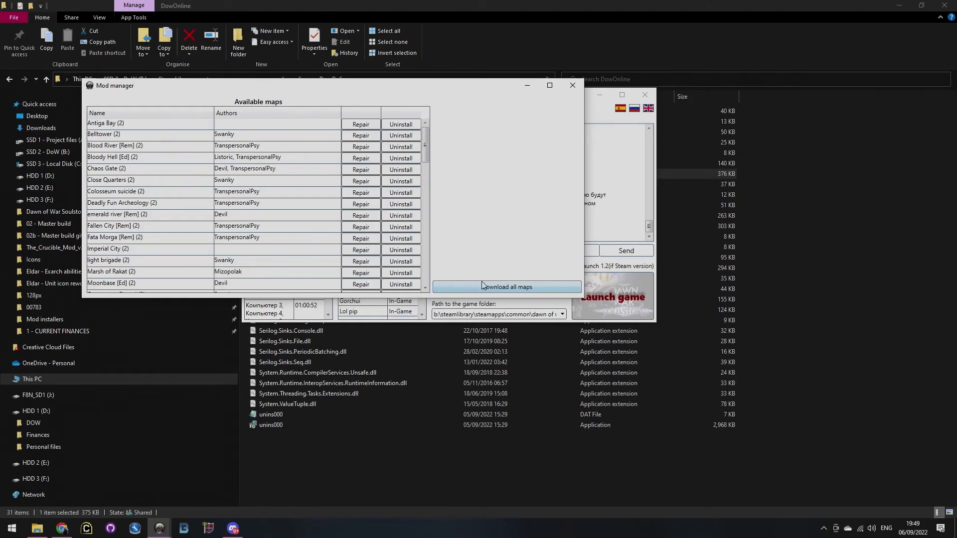
pyautogui.click(573, 85)
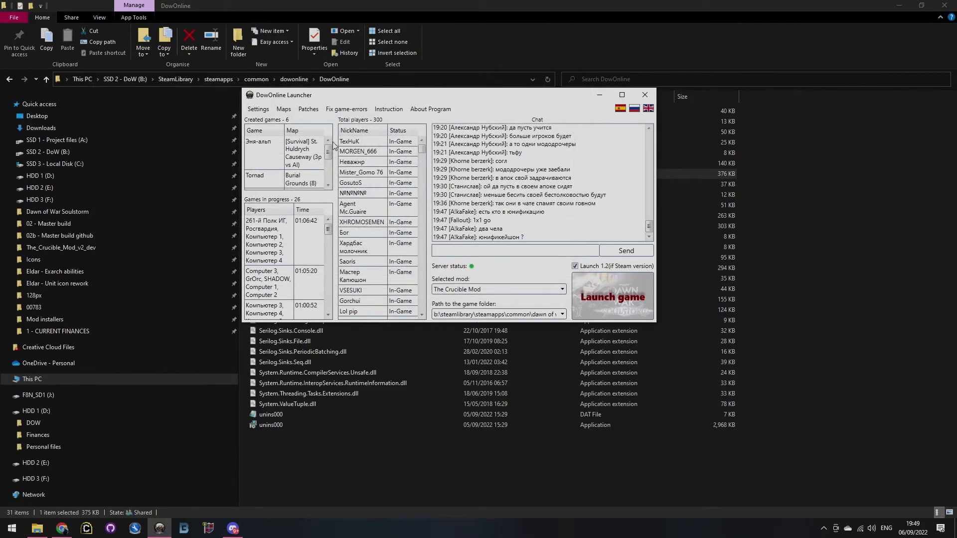
# - Review the patch manager's multiplayer race unlock and patches, and check the game-error fixer, closing both windows
pyautogui.click(306, 110)
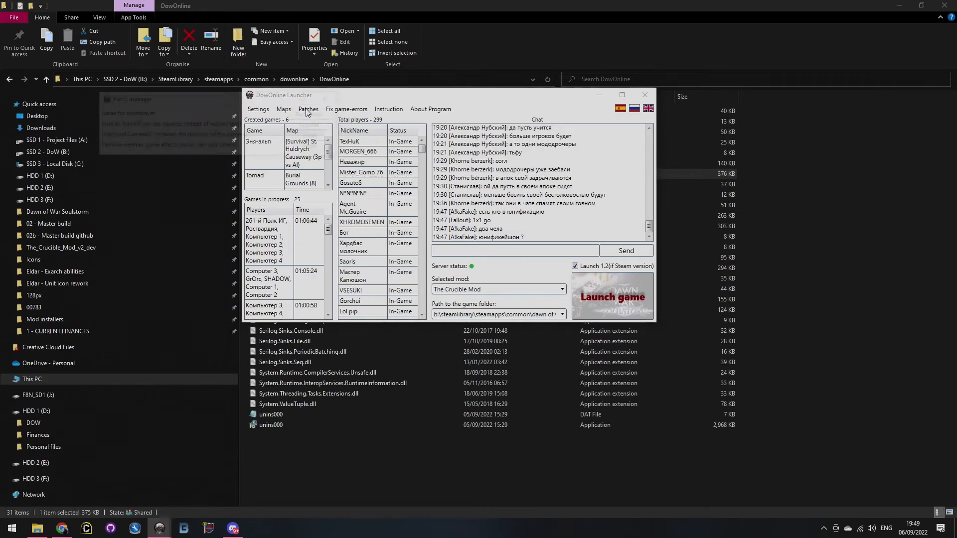
pyautogui.moveTo(235, 95); pyautogui.dragTo(445, 98)
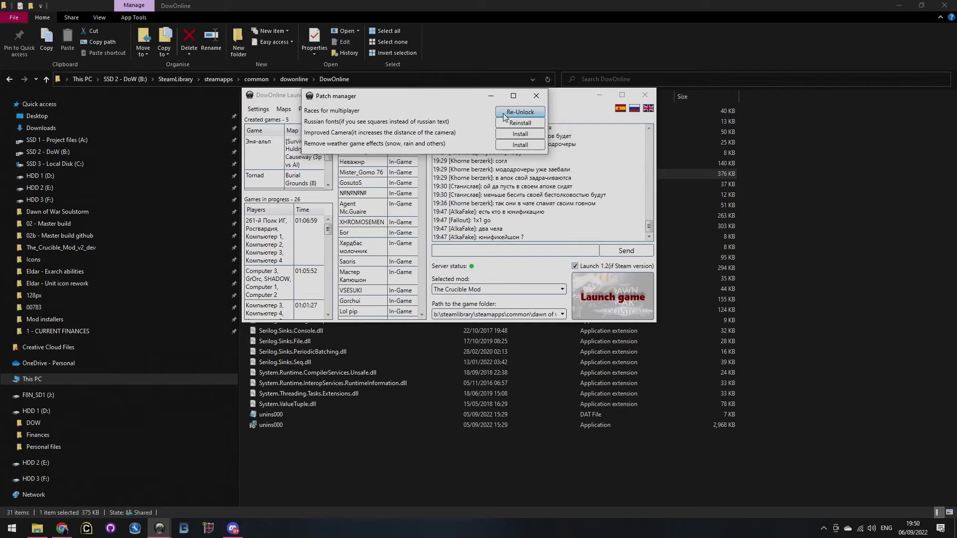
pyautogui.click(536, 95)
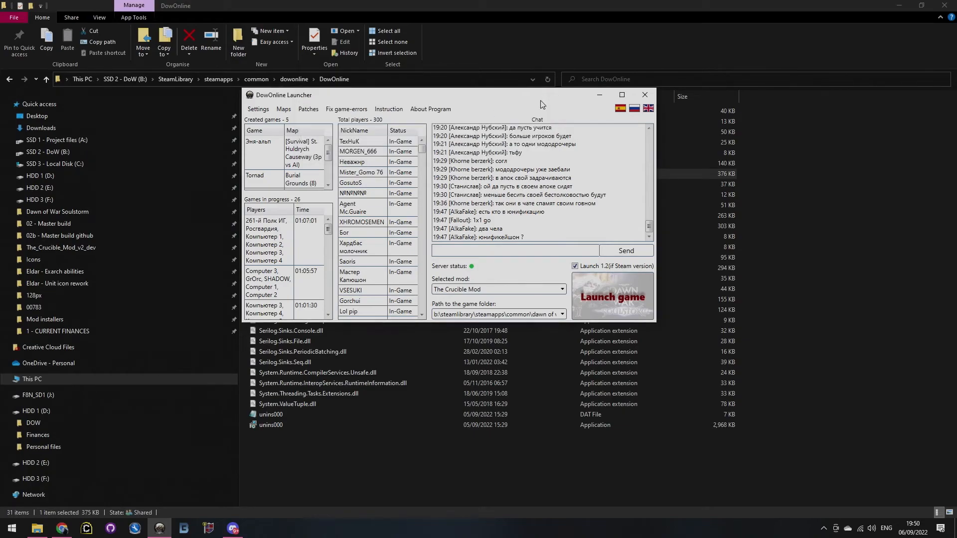
pyautogui.click(353, 110)
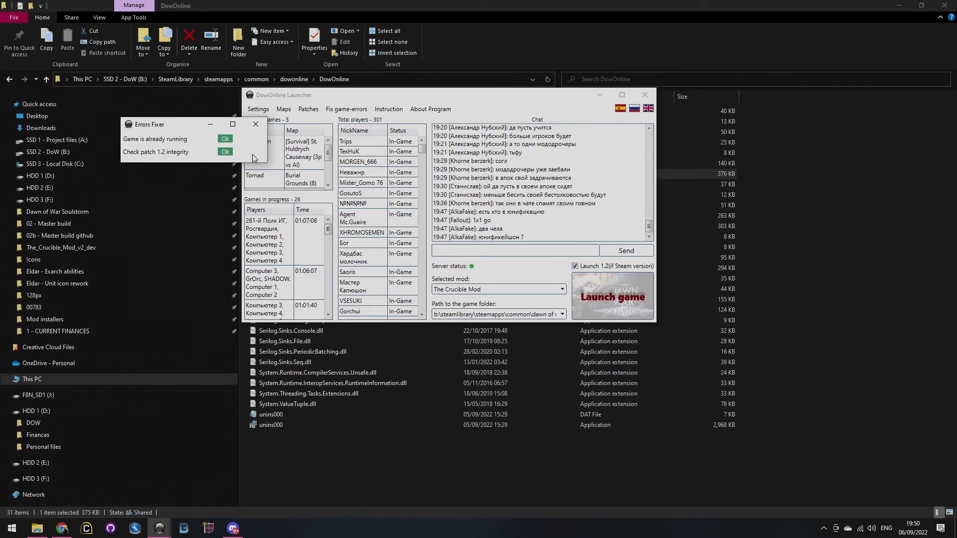
pyautogui.click(256, 127)
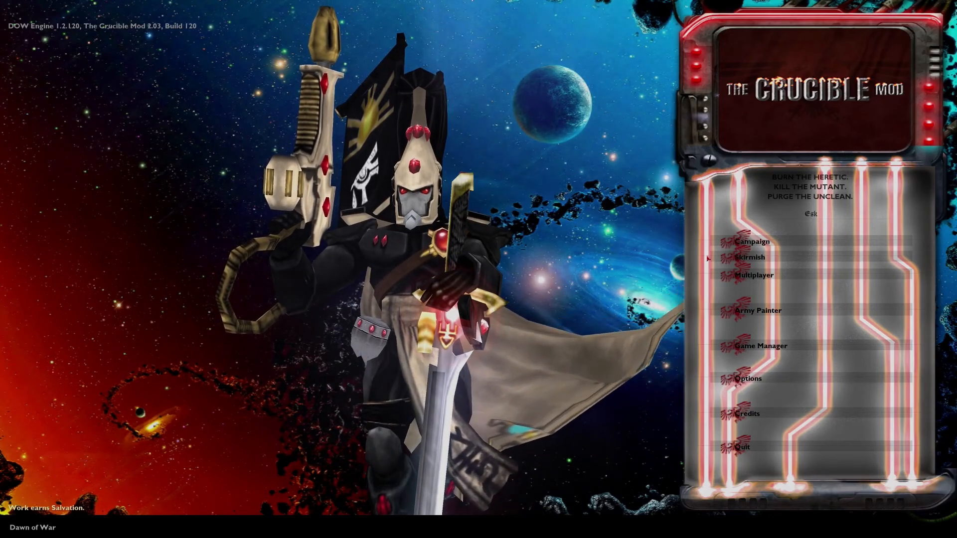
# - Enter the DowOnline mode of The Crucible Mod's multiplayer
pyautogui.click(742, 280)
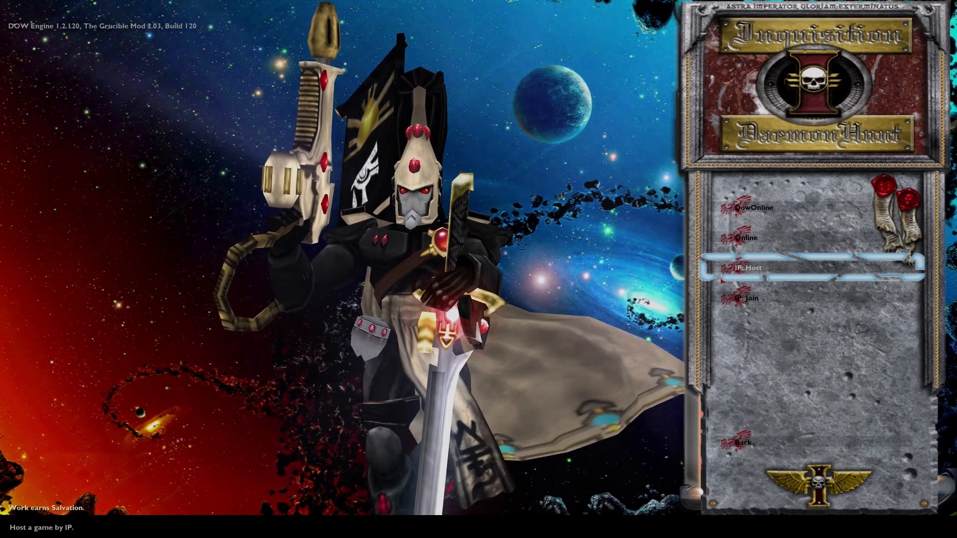
pyautogui.click(752, 214)
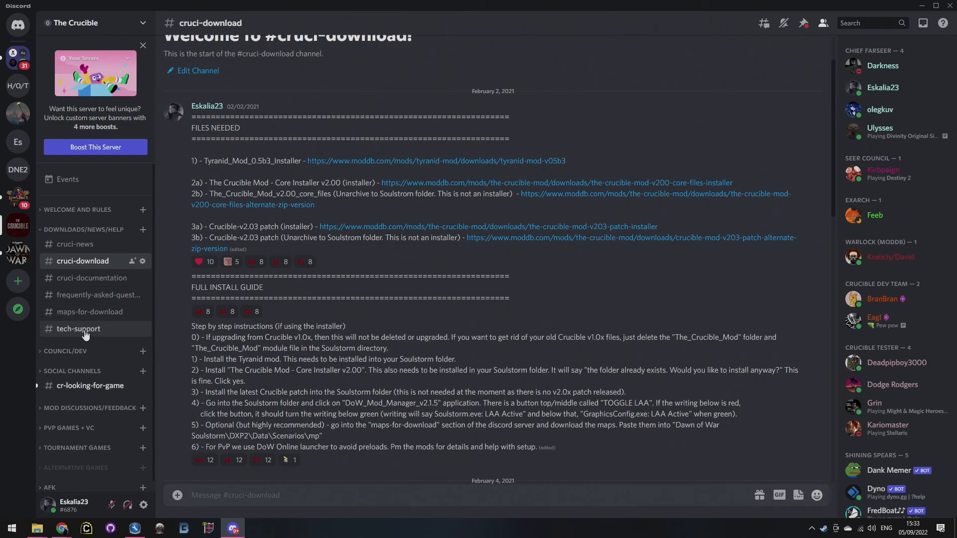
# - Browse the announcements in the cruci-news channel of The Crucible server in Discord
pyautogui.click(75, 244)
pyautogui.scroll(15, 323, 366)
pyautogui.scroll(15, 324, 361)
pyautogui.scroll(-15, 319, 359)
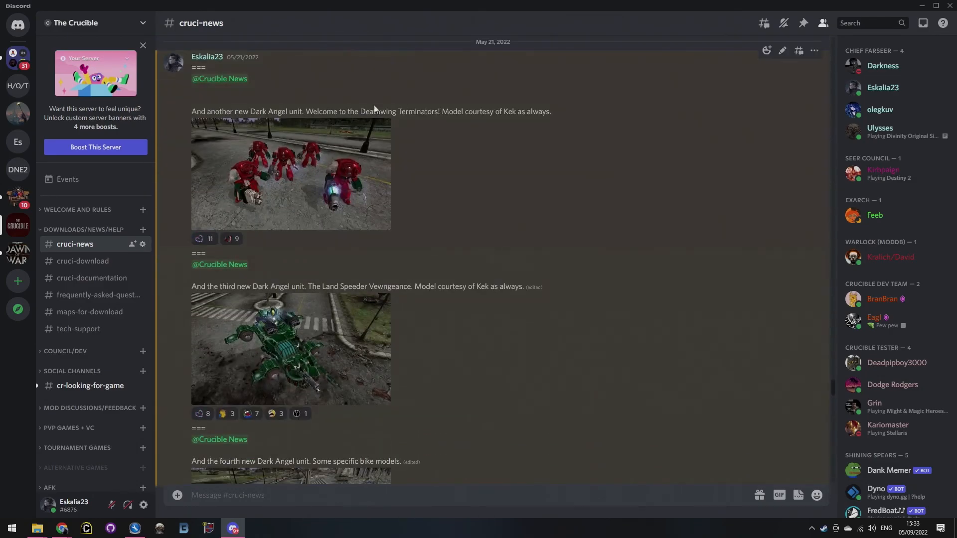
# - Look back through older cruci-news posts to March 2022, and view the patch notes and helpful document links in cruci-documentation
pyautogui.scroll(10, 325, 302)
pyautogui.scroll(10, 326, 302)
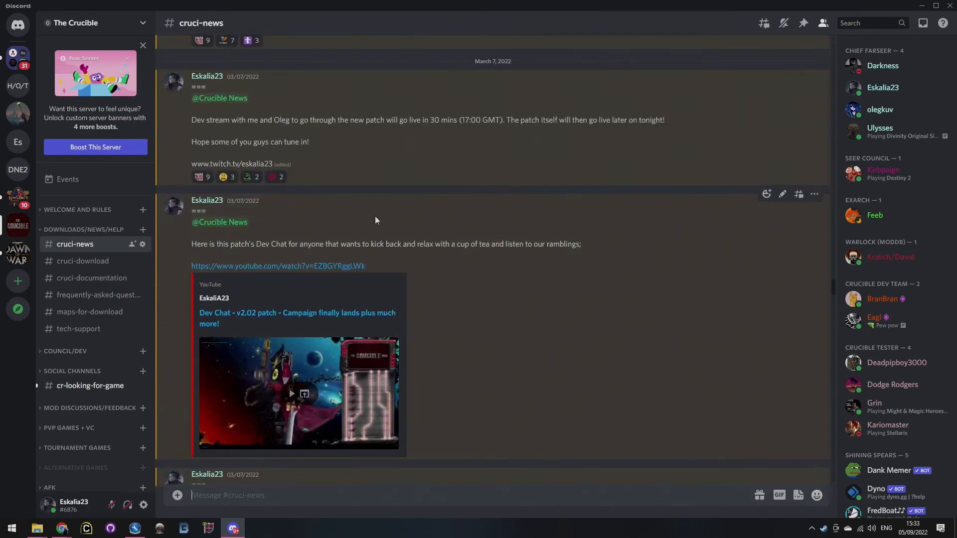
pyautogui.click(99, 282)
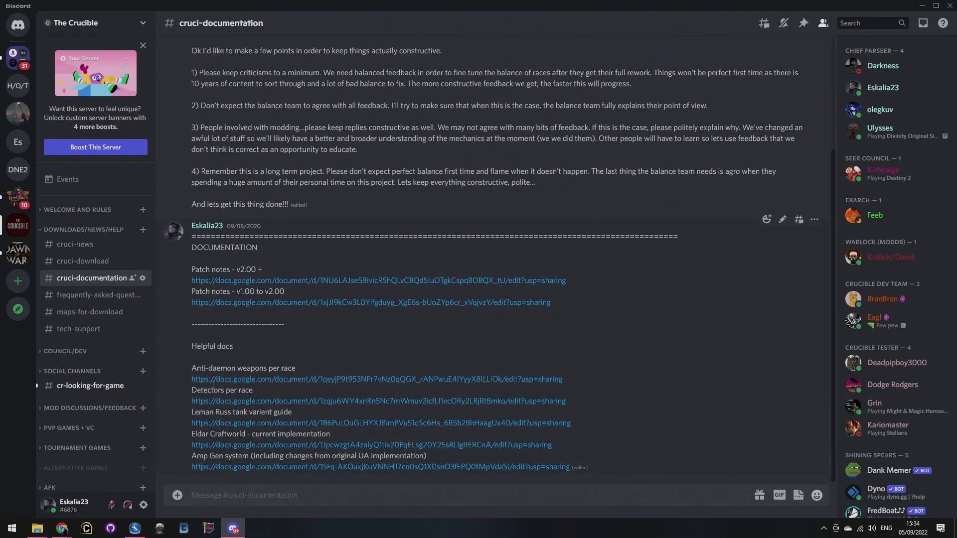
# - Review the map downloads in maps-for-download and the answers in the frequently-asked-questions channel
pyautogui.click(75, 315)
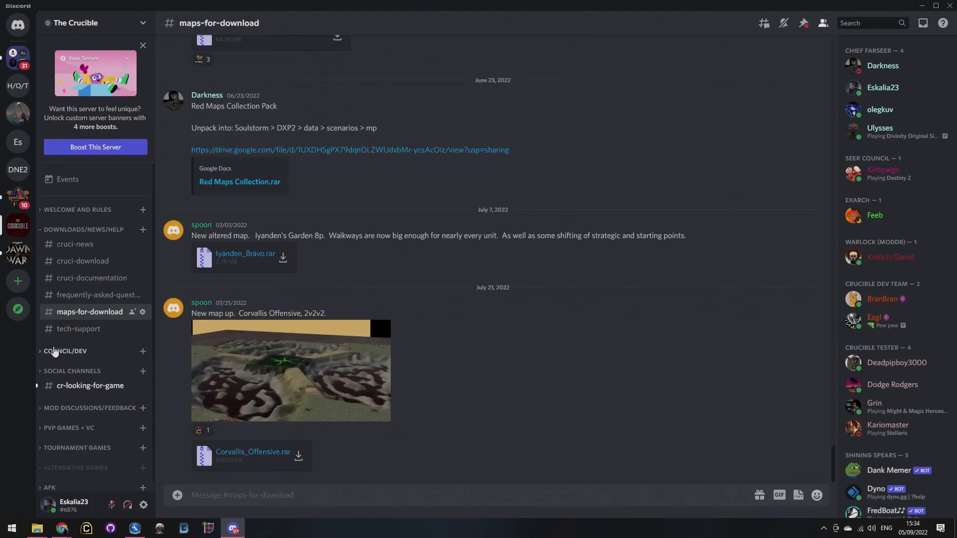
pyautogui.click(90, 295)
pyautogui.scroll(10, 257, 349)
pyautogui.scroll(-3, 257, 349)
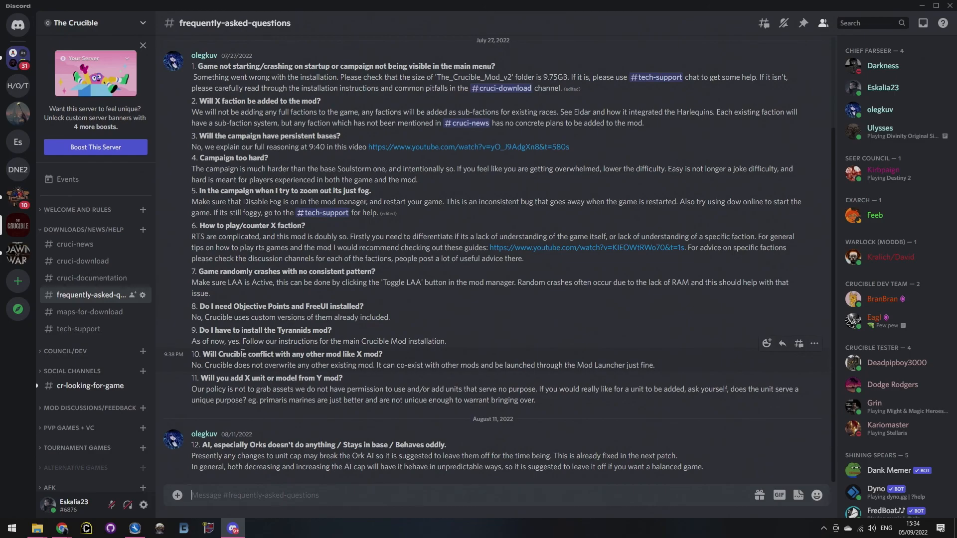
# - Expand the Mod Discussions/Feedback category and look over its faction, campaign and map discussion channels
pyautogui.scroll(-1, 76, 332)
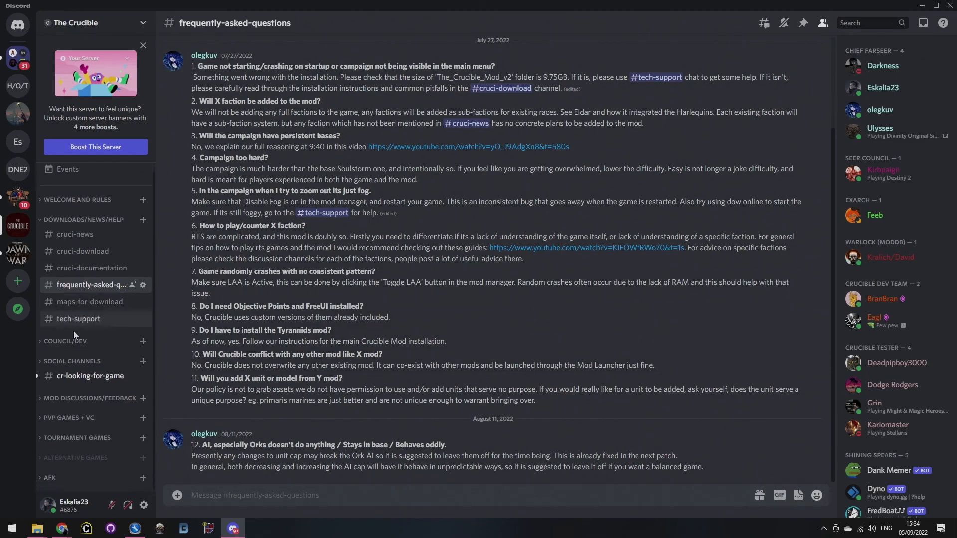
pyautogui.click(75, 402)
pyautogui.scroll(-5, 80, 335)
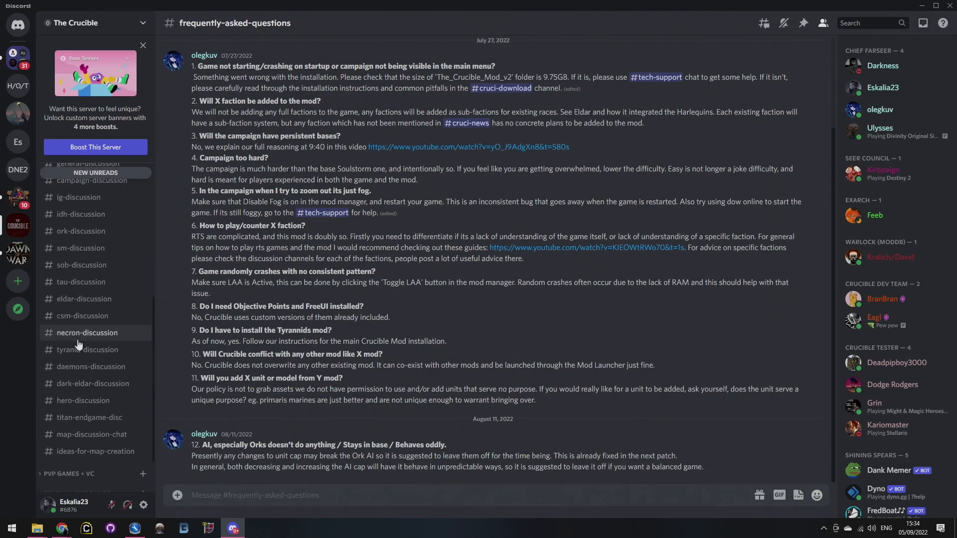
pyautogui.scroll(2, 77, 324)
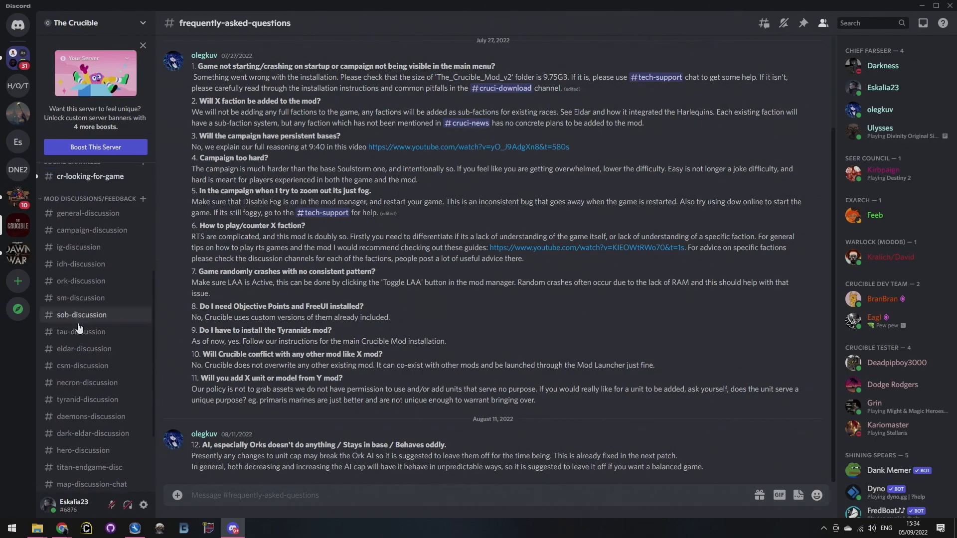
pyautogui.scroll(-2, 81, 299)
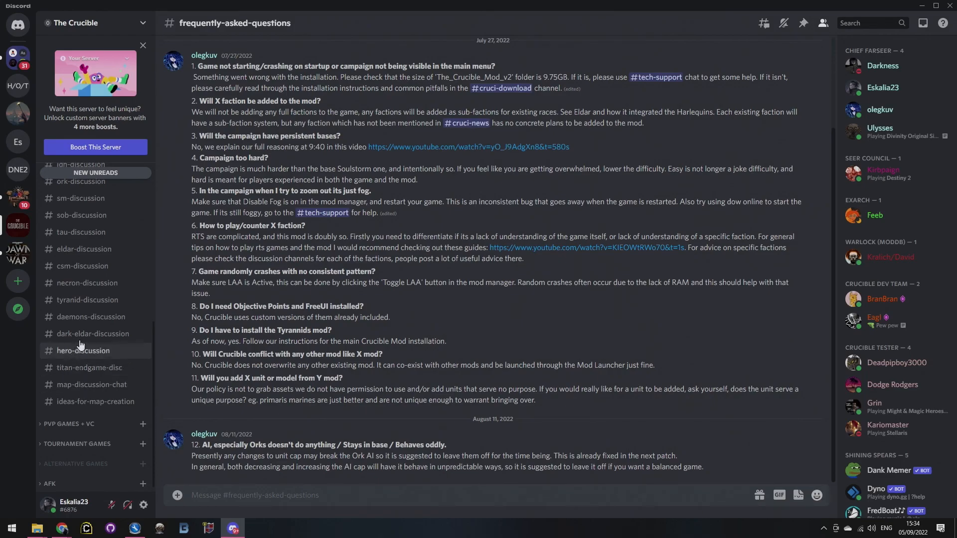
# - Expand the PvP Games + VC category and look over its text and voice channels
pyautogui.scroll(-1, 84, 331)
pyautogui.click(70, 417)
pyautogui.scroll(-5, 116, 321)
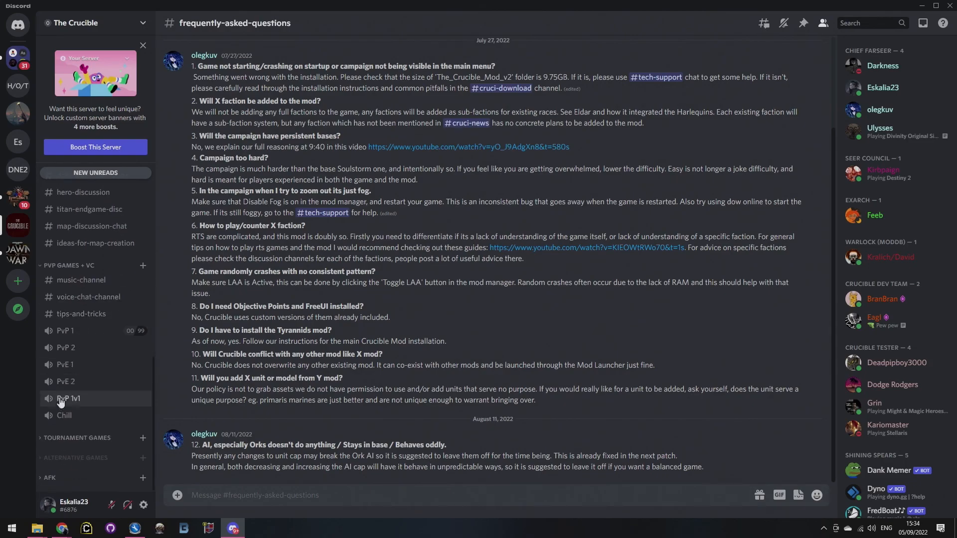